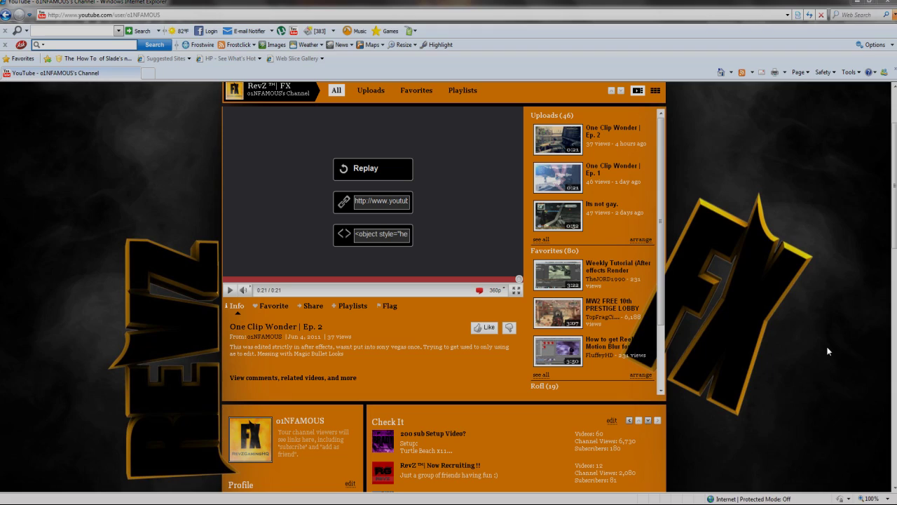
Replay the One Clip Wonder Ep. 2 video from the start, then pause it
{"action": "left_click", "coordinate": [229, 292]}
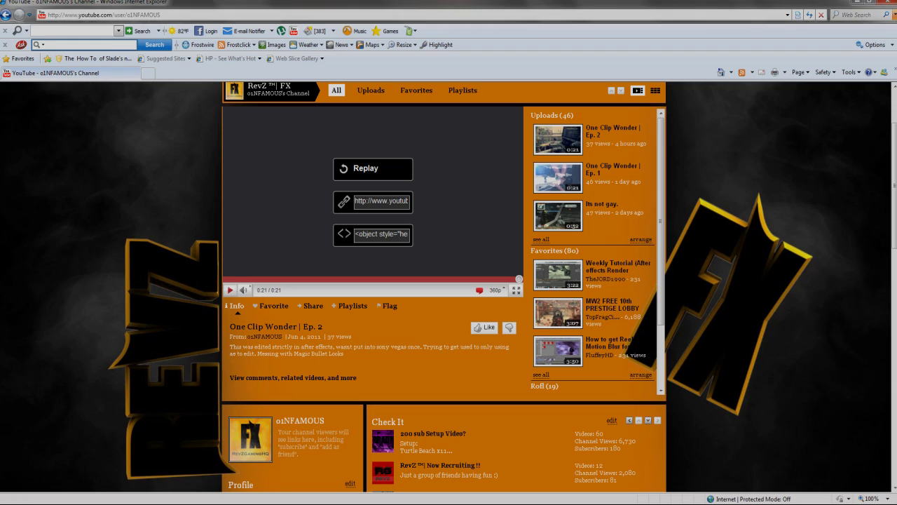
{"action": "scroll", "coordinate": [895, 172], "scroll_direction": "up", "scroll_amount": 2}
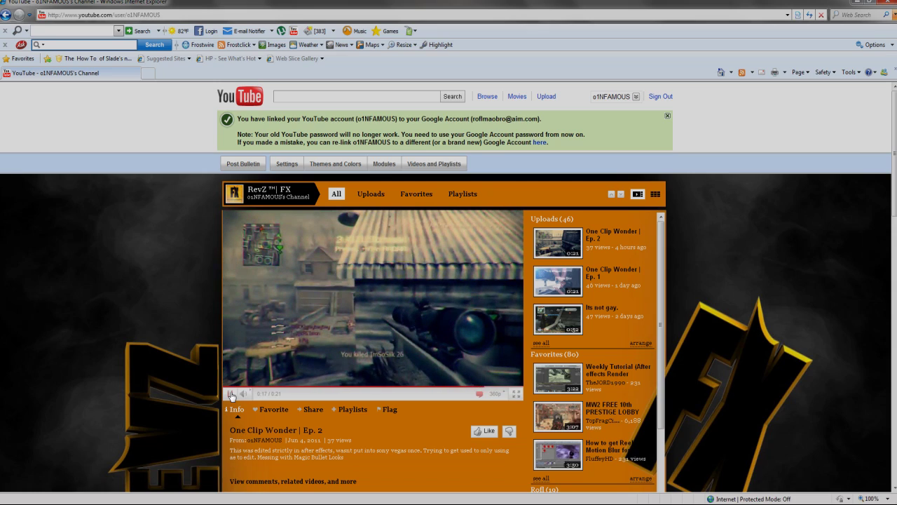
{"action": "left_click", "coordinate": [231, 395]}
Import The Flash Bulb - Undiscovered Colours.mp3 into the project
{"action": "left_click", "coordinate": [857, 4]}
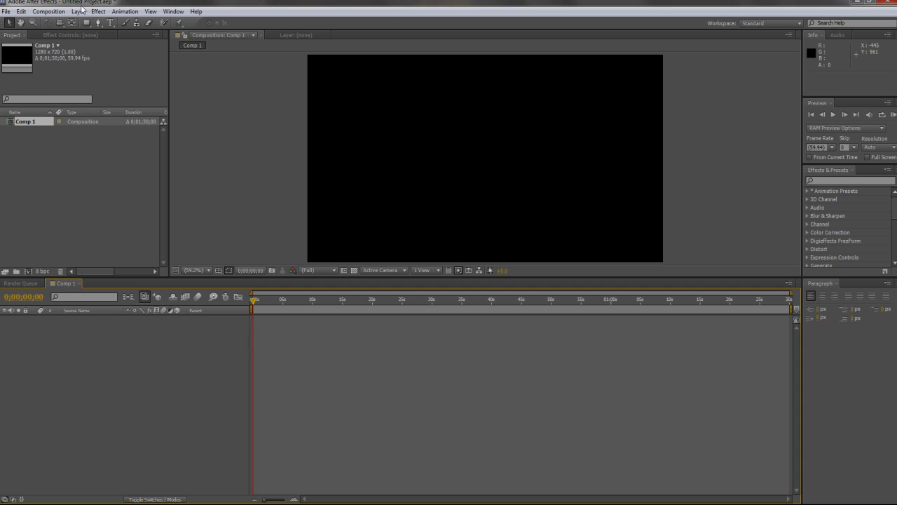
{"action": "key", "text": "ctrl+i"}
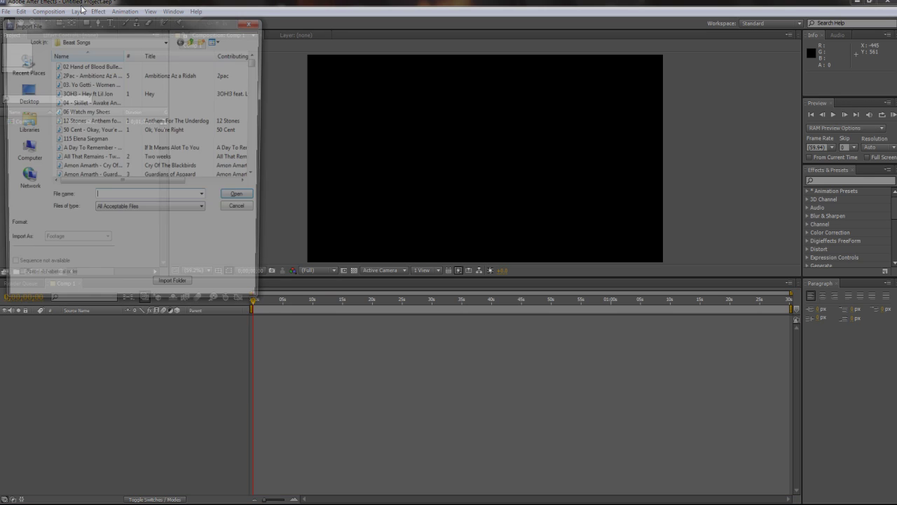
{"action": "type", "text": "THE"}
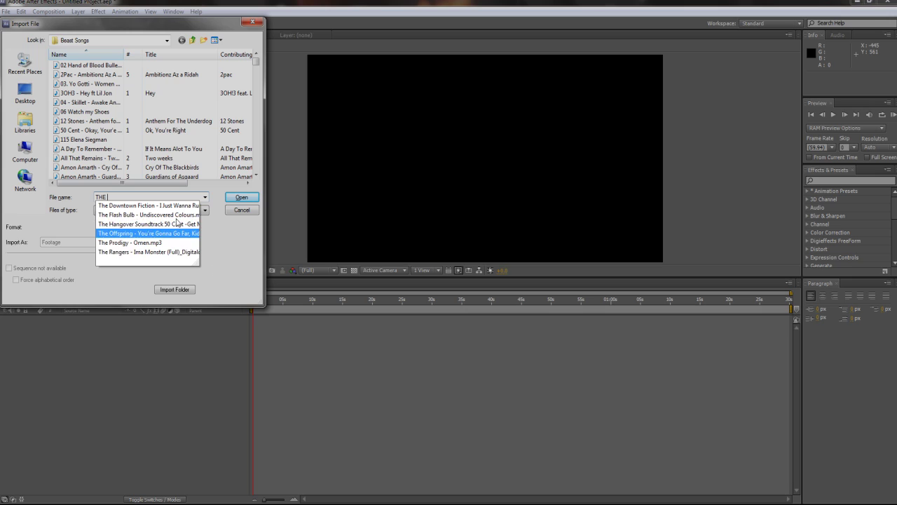
{"action": "left_click", "coordinate": [176, 223]}
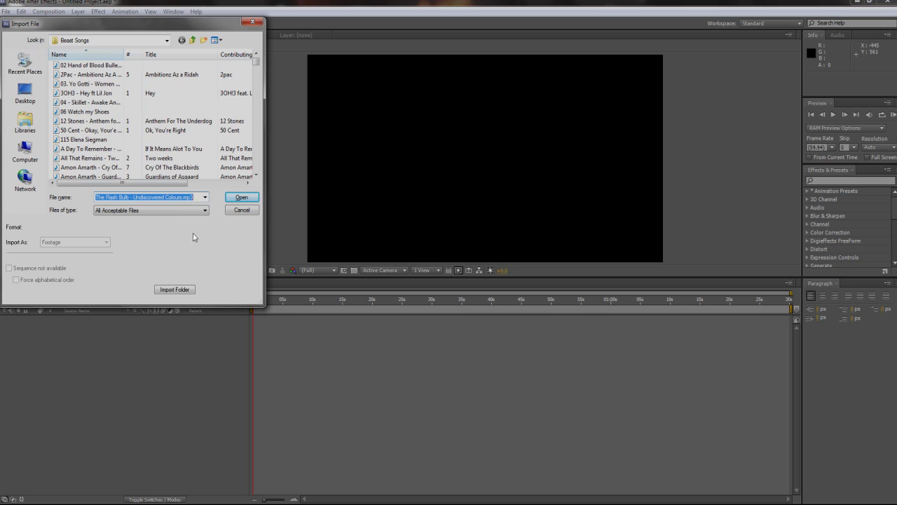
{"action": "left_click", "coordinate": [245, 199]}
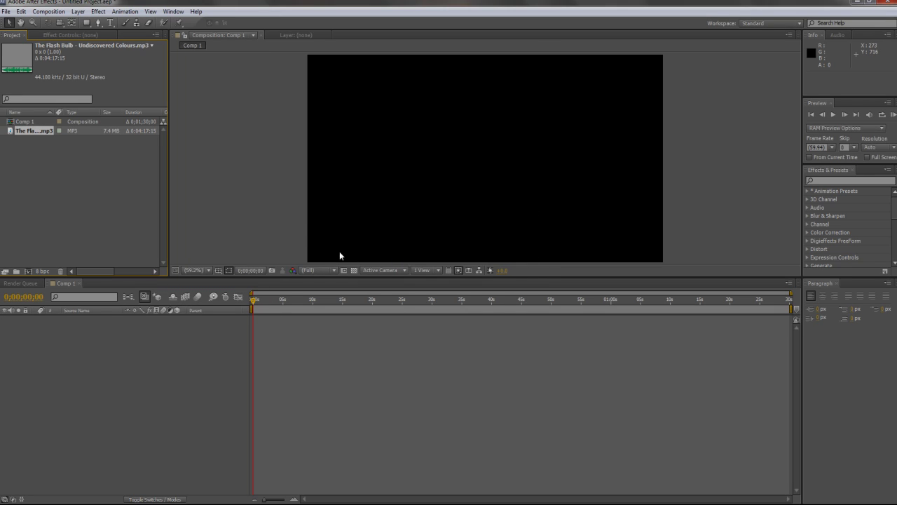
{"action": "left_click", "coordinate": [70, 174]}
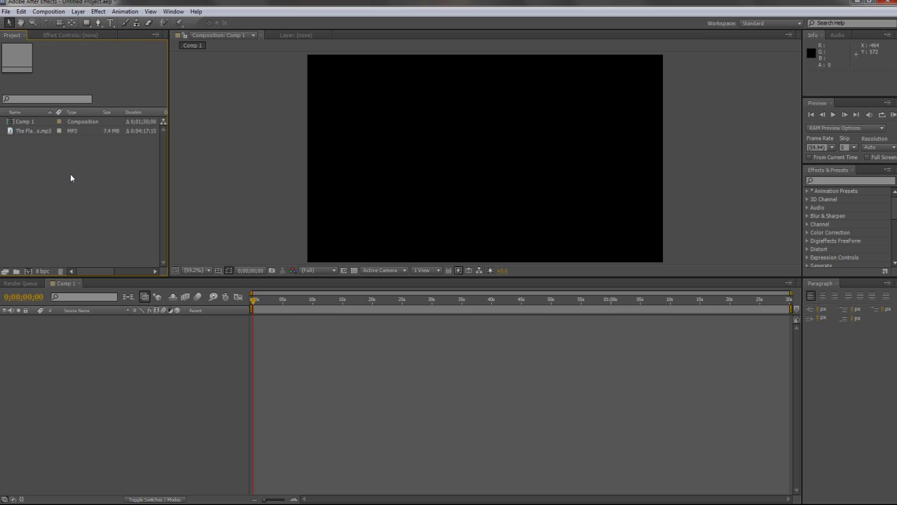
Import 8mankillfeed_HCHQ_Downpour.mp4 from Documents > LucidContest2 > Gameplay
{"action": "double_click", "coordinate": [70, 173]}
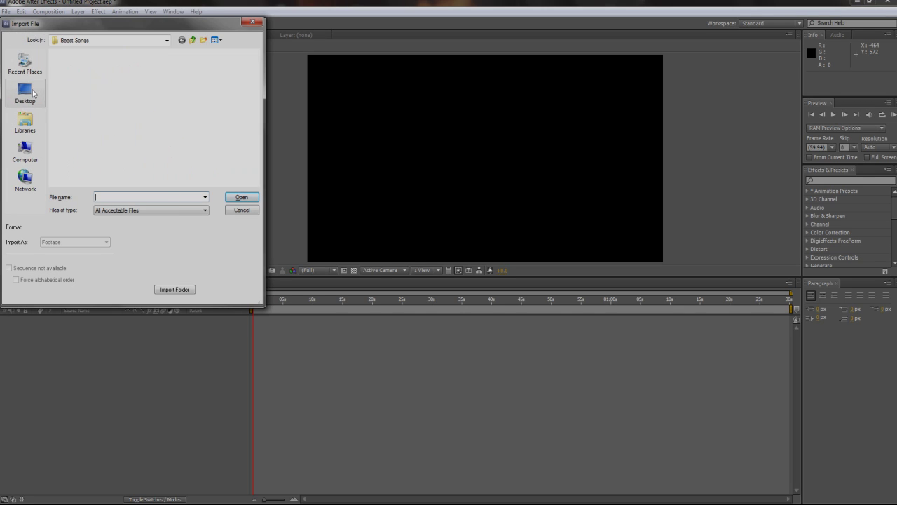
{"action": "left_click", "coordinate": [32, 93]}
{"action": "left_click", "coordinate": [25, 122]}
{"action": "double_click", "coordinate": [55, 84]}
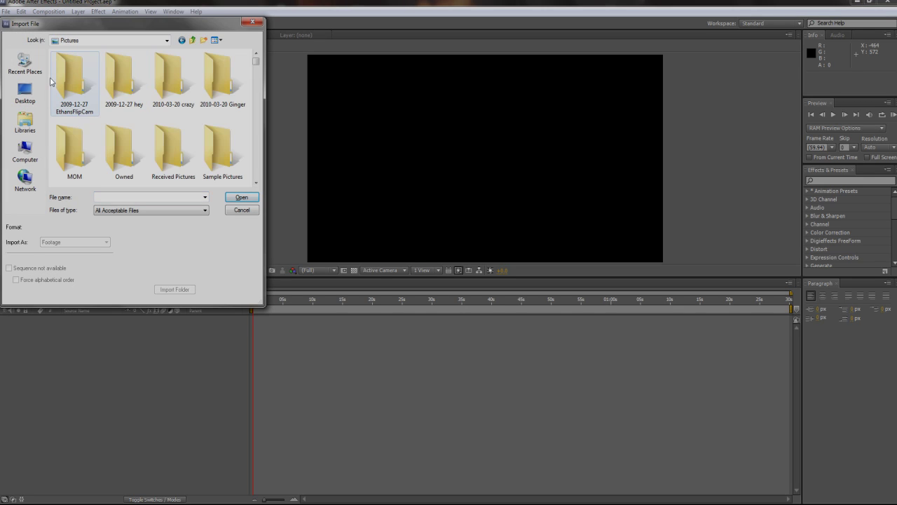
{"action": "left_click", "coordinate": [181, 40]}
{"action": "double_click", "coordinate": [89, 77]}
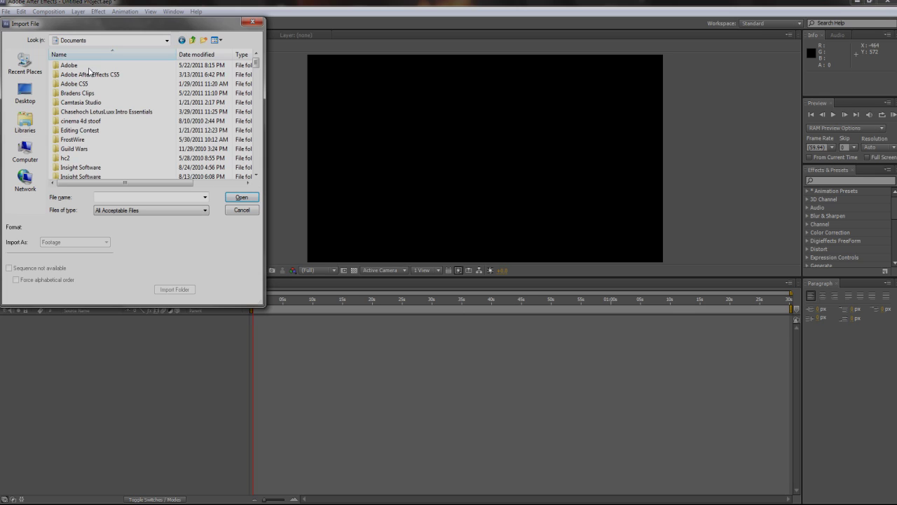
{"action": "left_click", "coordinate": [83, 167]}
{"action": "scroll", "coordinate": [85, 170], "scroll_direction": "down", "scroll_amount": 2}
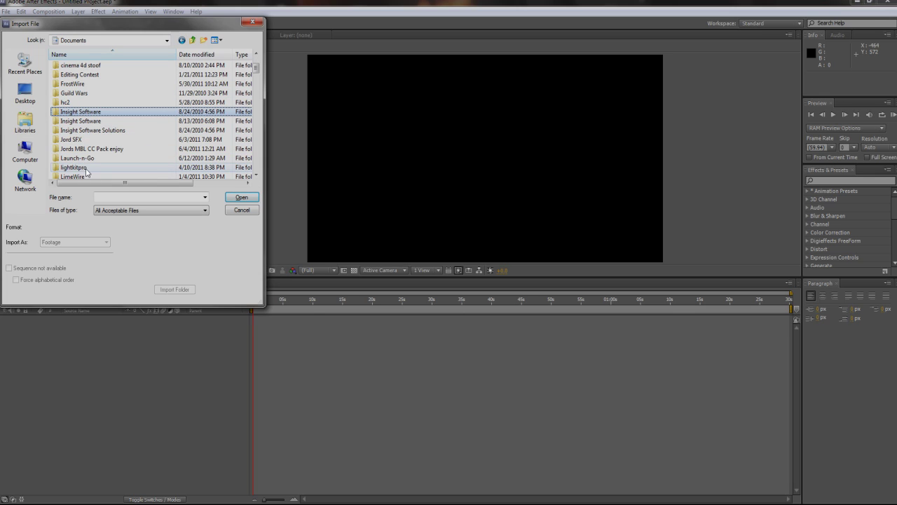
{"action": "scroll", "coordinate": [87, 170], "scroll_direction": "down", "scroll_amount": 1}
{"action": "double_click", "coordinate": [89, 160]}
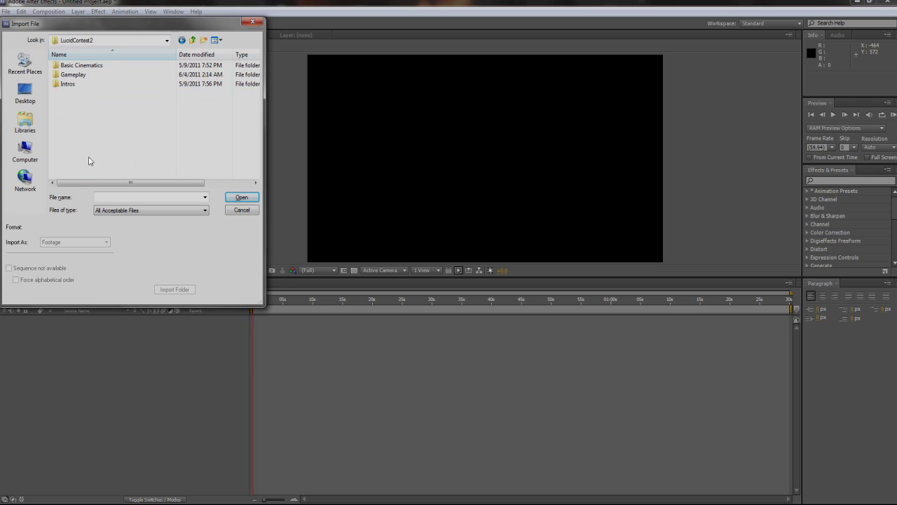
{"action": "double_click", "coordinate": [77, 75]}
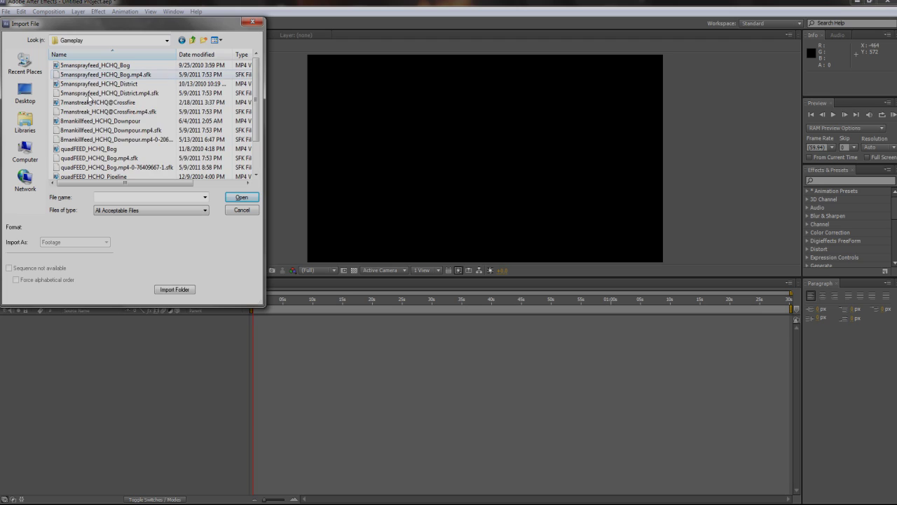
{"action": "double_click", "coordinate": [101, 122]}
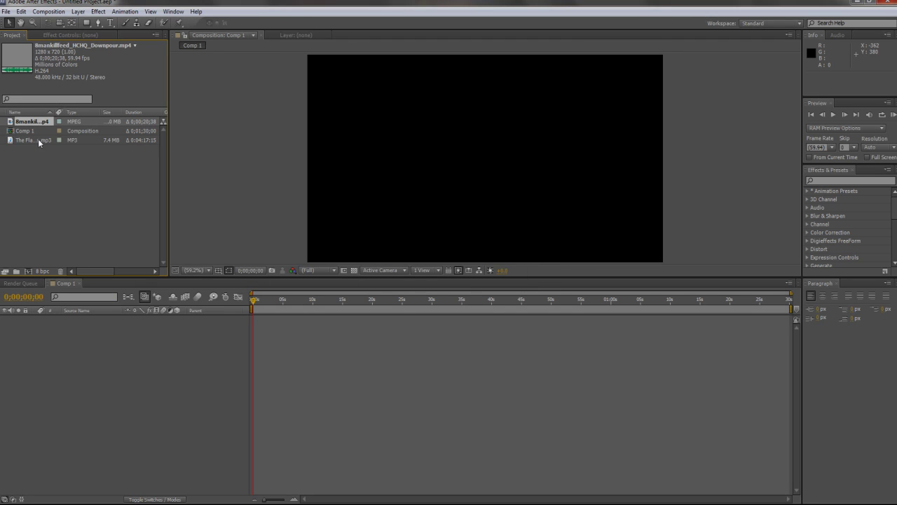
Add the Downpour video to Comp 1 with the Flash Bulb song below it
{"action": "left_click_drag", "start_coordinate": [31, 121], "coordinate": [98, 351]}
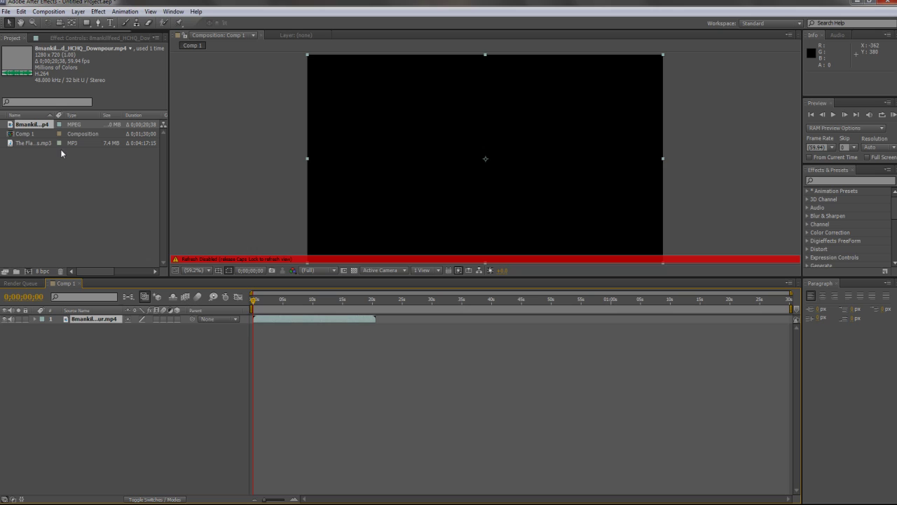
{"action": "left_click_drag", "start_coordinate": [39, 143], "coordinate": [18, 317]}
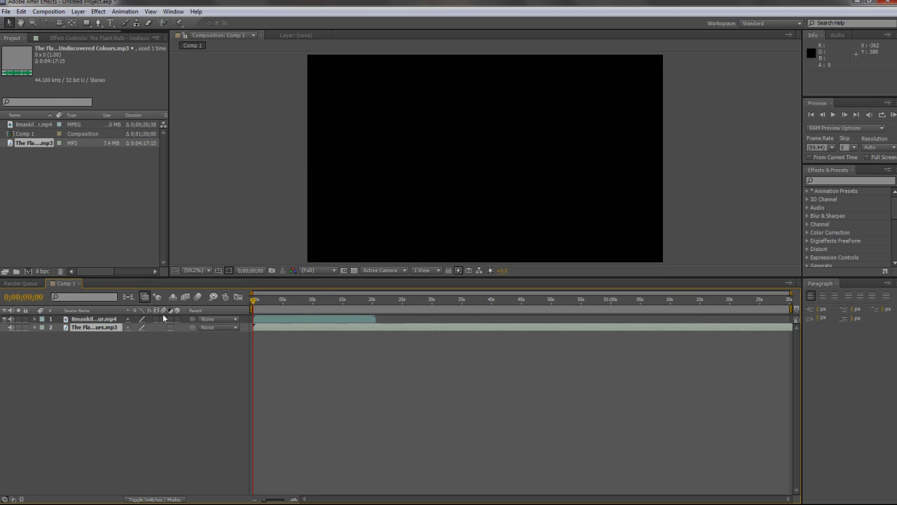
{"action": "left_click_drag", "start_coordinate": [781, 294], "coordinate": [451, 285]}
Scale the gameplay video layer to 101% and mute its audio
{"action": "left_click", "coordinate": [92, 319]}
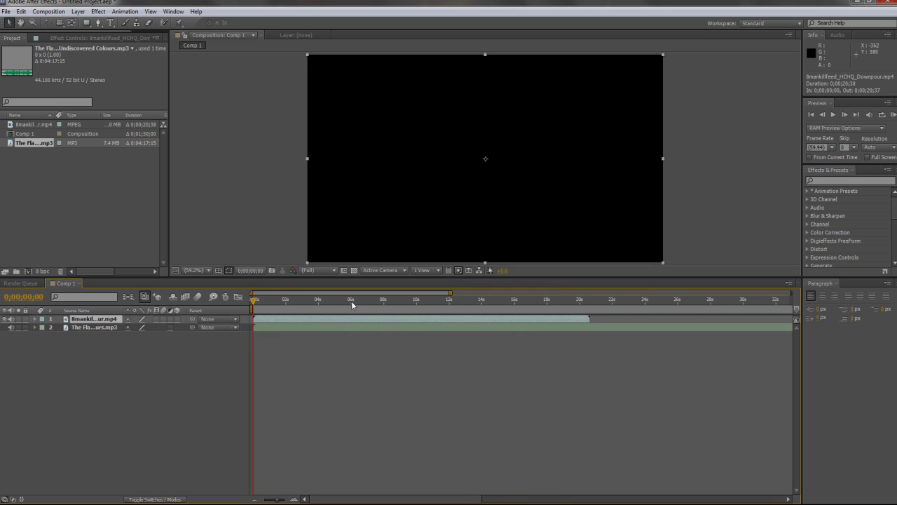
{"action": "key", "text": "Page_Down"}
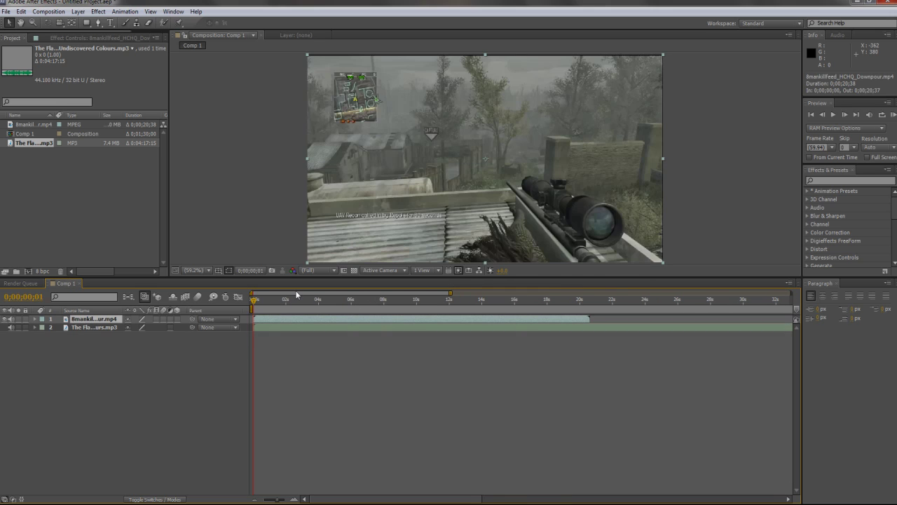
{"action": "left_click_drag", "start_coordinate": [663, 54], "coordinate": [665, 54]}
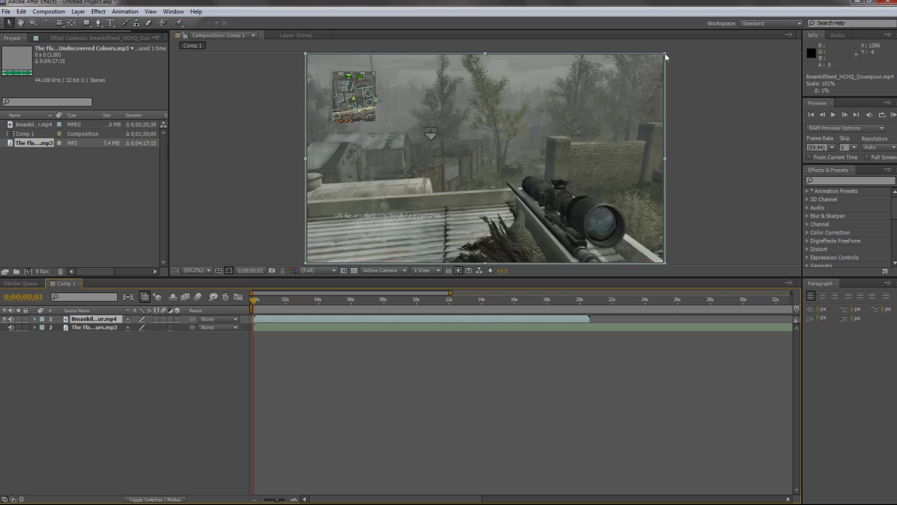
{"action": "left_click", "coordinate": [11, 320]}
{"action": "left_click", "coordinate": [11, 320]}
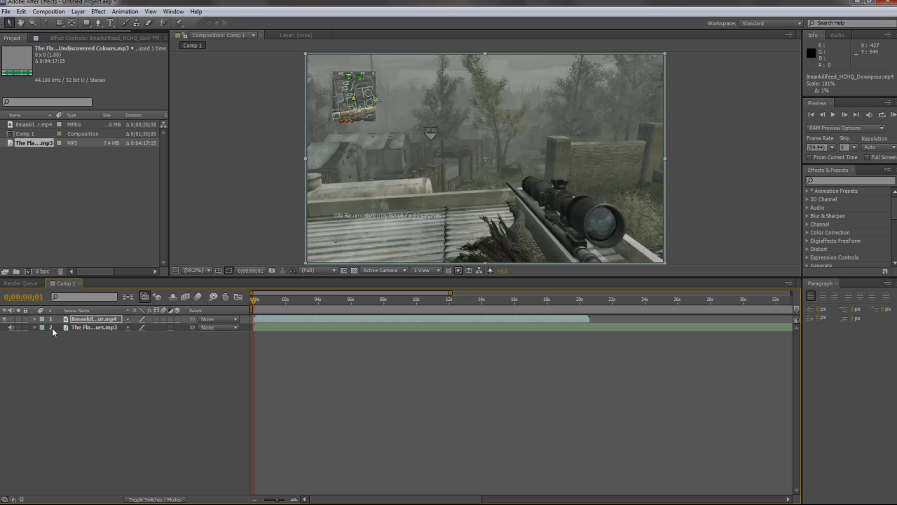
{"action": "left_click", "coordinate": [104, 328]}
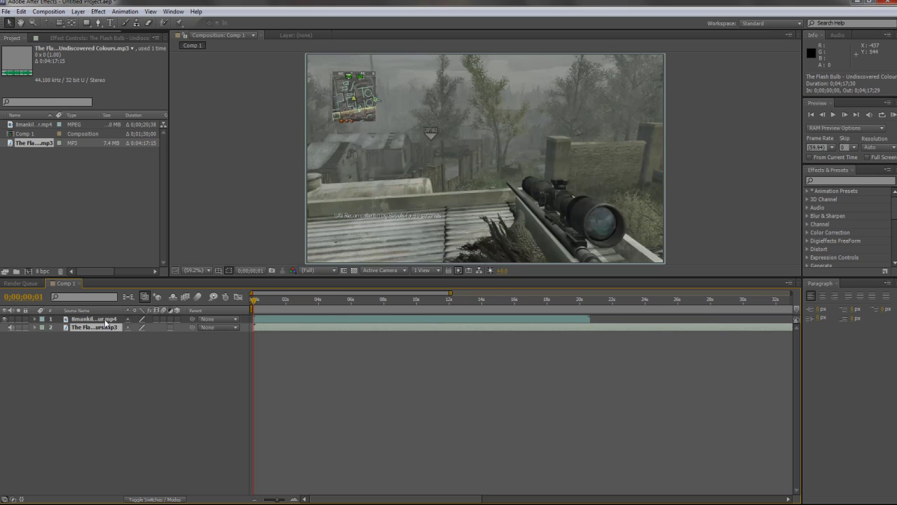
Slide the song layer roughly 95 seconds earlier, using its waveform as a guide
{"action": "key", "text": "l"}
{"action": "key", "text": "l"}
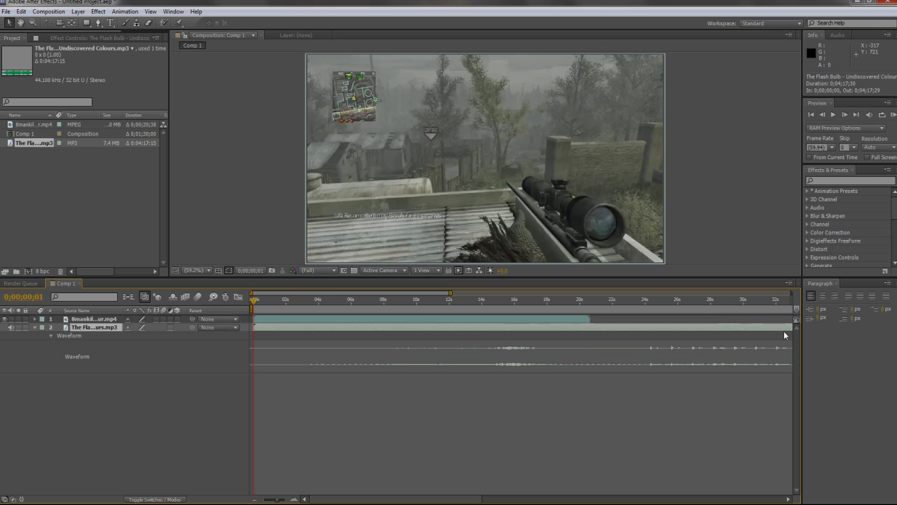
{"action": "left_click_drag", "start_coordinate": [785, 331], "coordinate": [123, 335]}
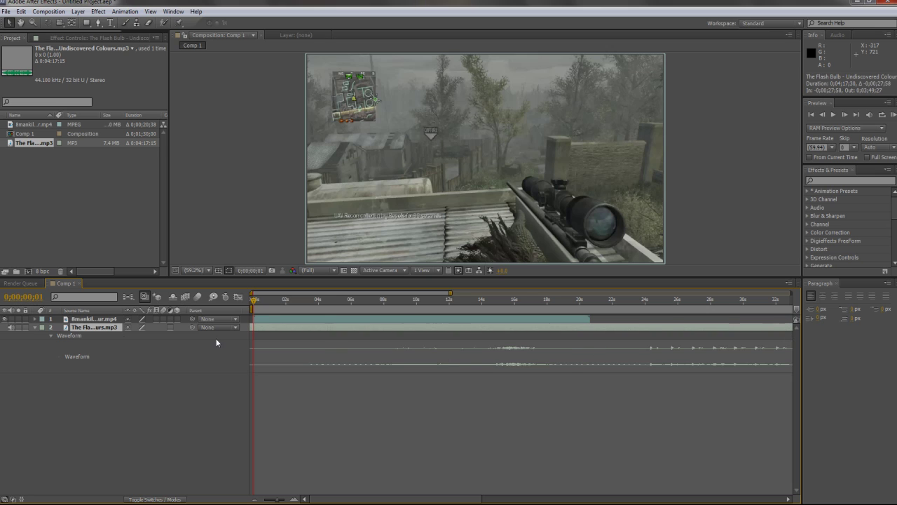
{"action": "left_click_drag", "start_coordinate": [767, 327], "coordinate": [95, 327]}
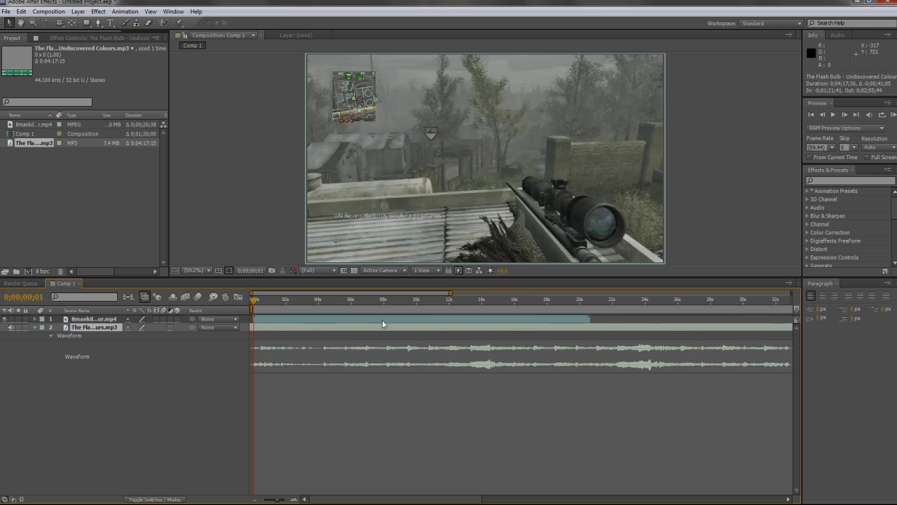
{"action": "left_click_drag", "start_coordinate": [706, 331], "coordinate": [477, 326]}
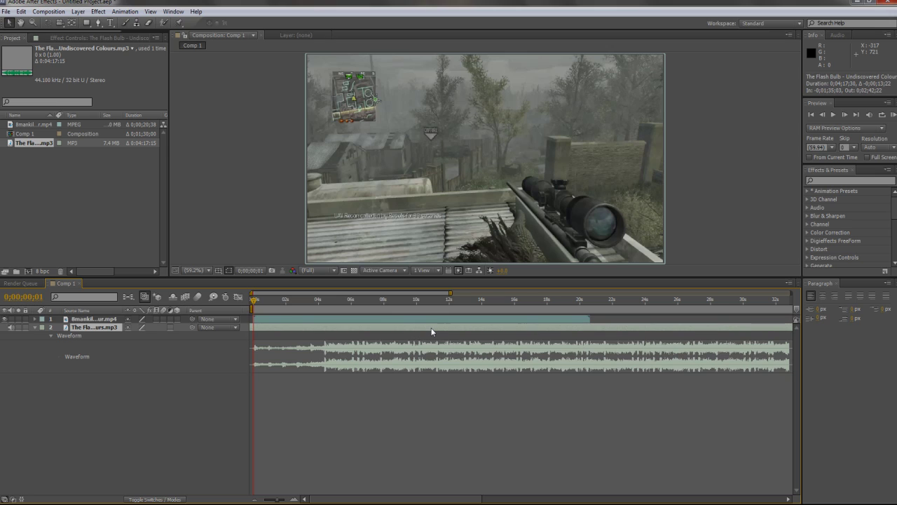
{"action": "left_click_drag", "start_coordinate": [392, 329], "coordinate": [375, 332]}
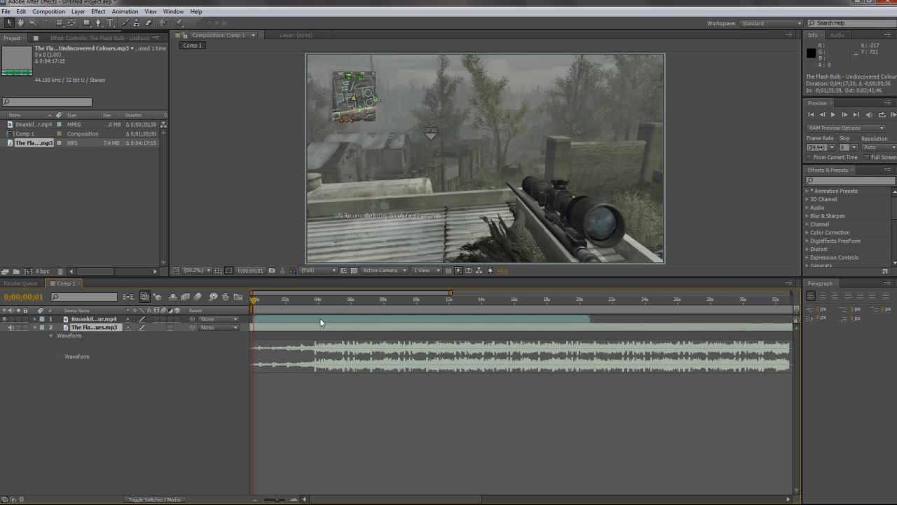
{"action": "left_click_drag", "start_coordinate": [336, 334], "coordinate": [331, 329]}
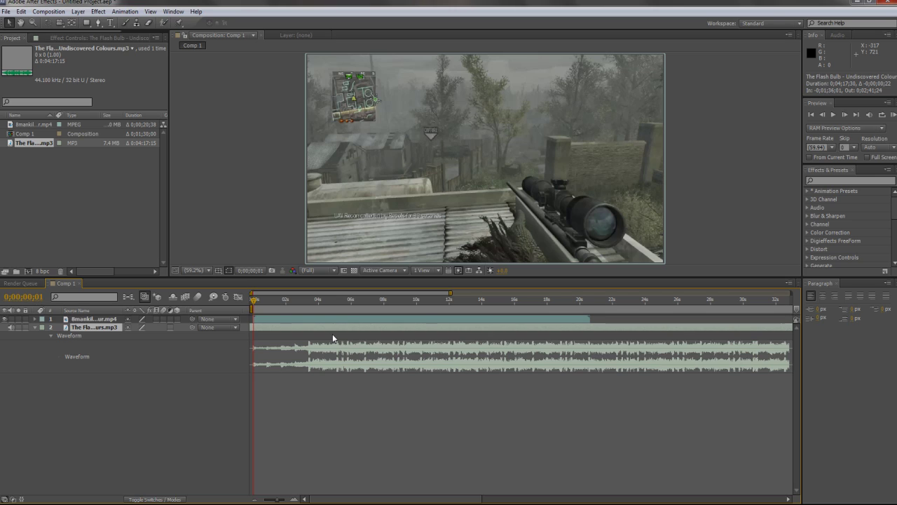
Preview the song audio and nudge the layer slightly earlier again
{"action": "key", "text": "KP_Decimal"}
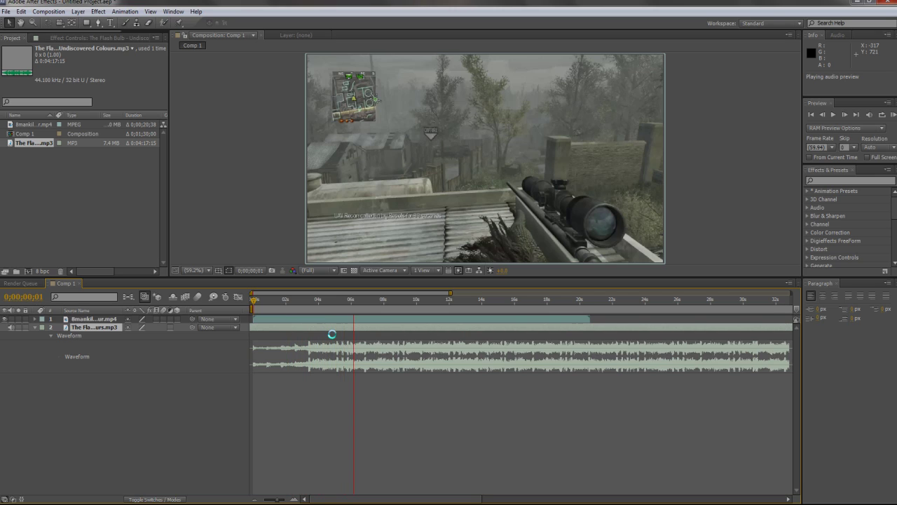
{"action": "left_click", "coordinate": [333, 339]}
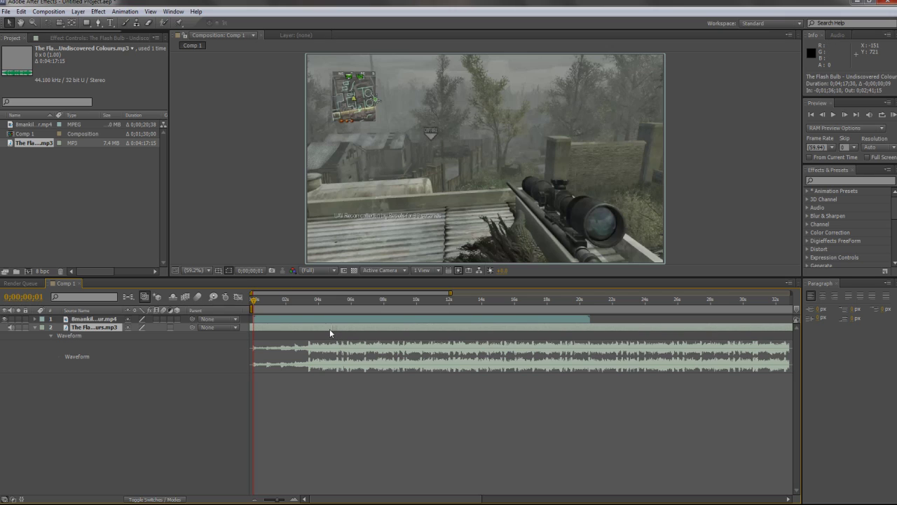
{"action": "left_click_drag", "start_coordinate": [325, 329], "coordinate": [316, 329]}
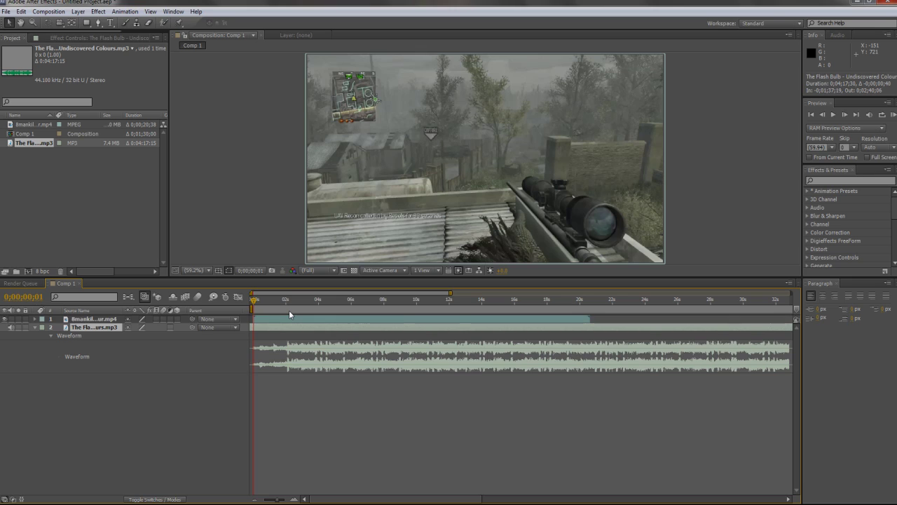
{"action": "key", "text": "KP_Decimal"}
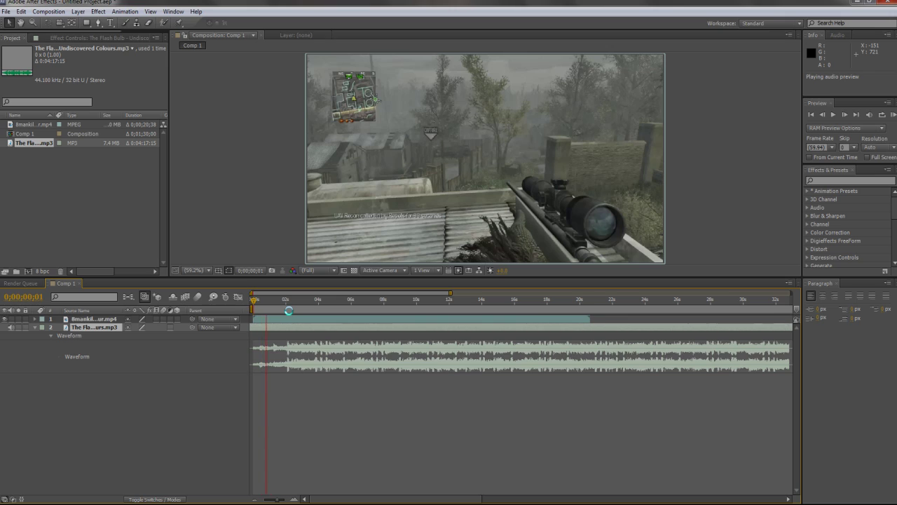
Mark the song's beats with layer markers from 0;00;02;06, zooming the timeline to about 27 seconds
{"action": "key", "text": "KP_Multiply"}
{"action": "key", "text": "KP_Multiply"}
{"action": "key", "text": "KP_Multiply"}
{"action": "key", "text": "KP_Multiply"}
{"action": "key", "text": "KP_Multiply"}
{"action": "left_click_drag", "start_coordinate": [450, 295], "coordinate": [419, 295]}
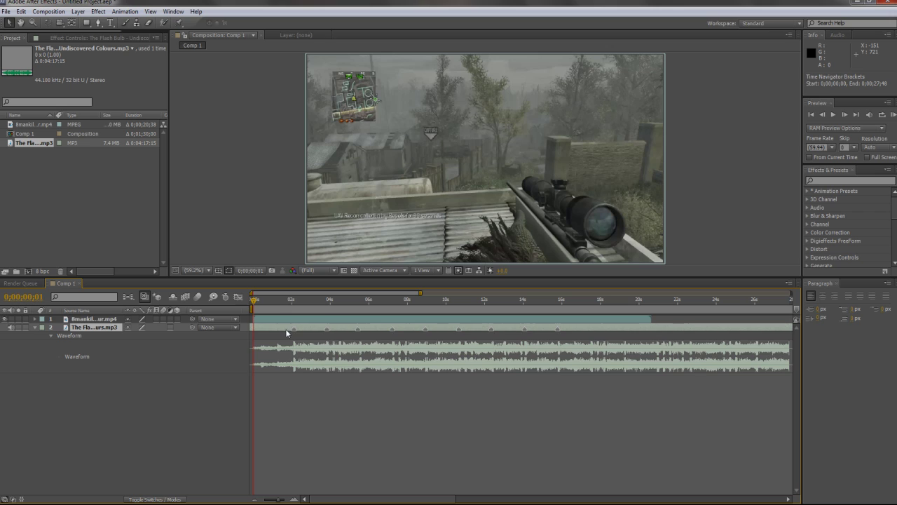
{"action": "double_click", "coordinate": [47, 214]}
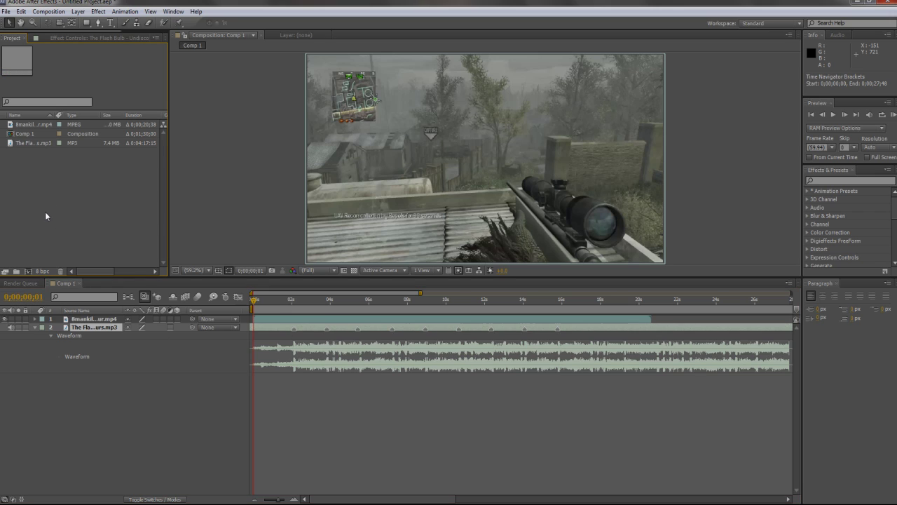
Import M40A3.mp3 from the Desktop, add it to Comp 1 as layer 3, and preview
{"action": "left_click", "coordinate": [26, 93]}
{"action": "scroll", "coordinate": [119, 138], "scroll_direction": "down", "scroll_amount": 5}
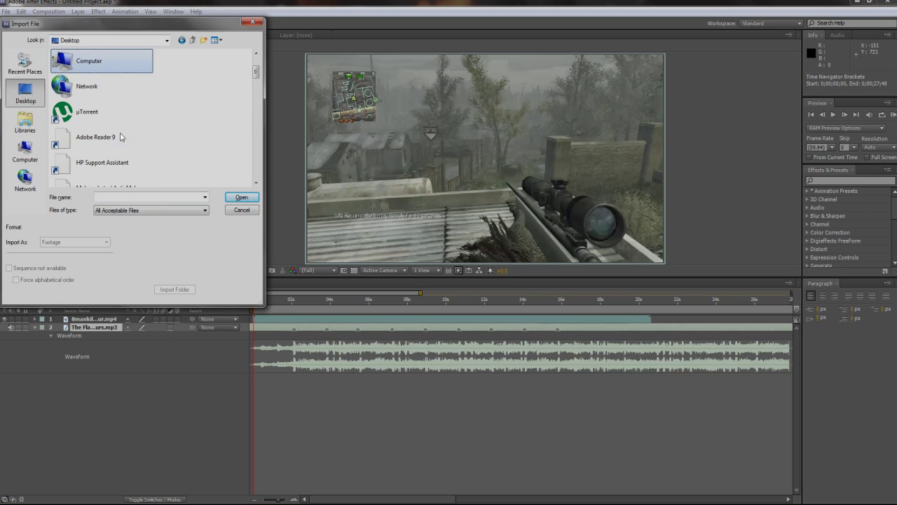
{"action": "scroll", "coordinate": [119, 138], "scroll_direction": "down", "scroll_amount": 6}
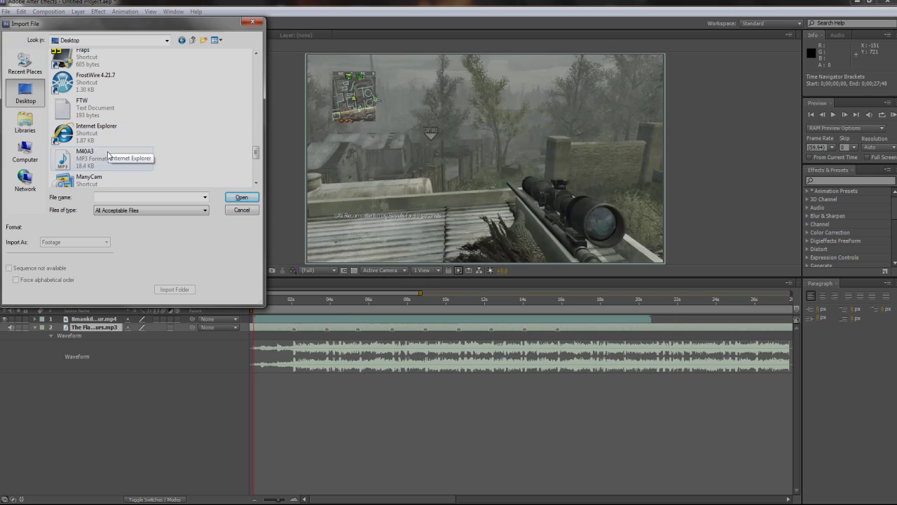
{"action": "double_click", "coordinate": [110, 155]}
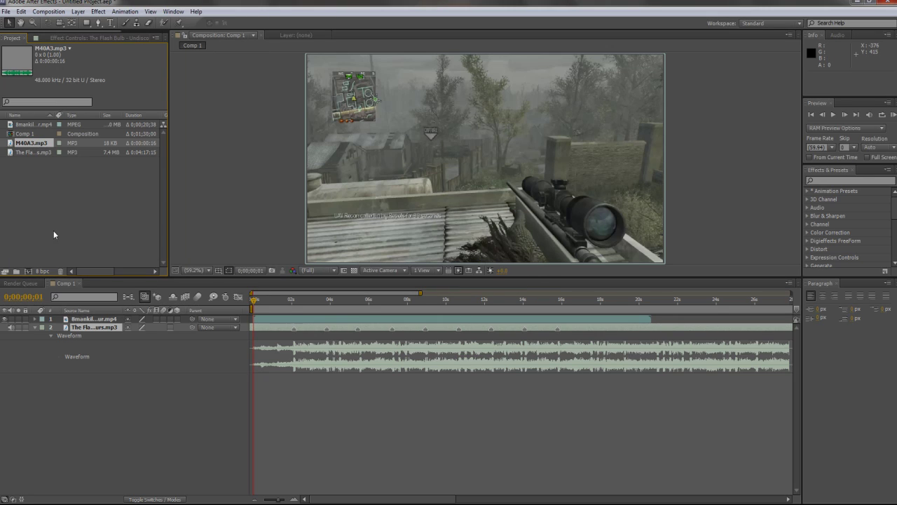
{"action": "key", "text": "ctrl+slash"}
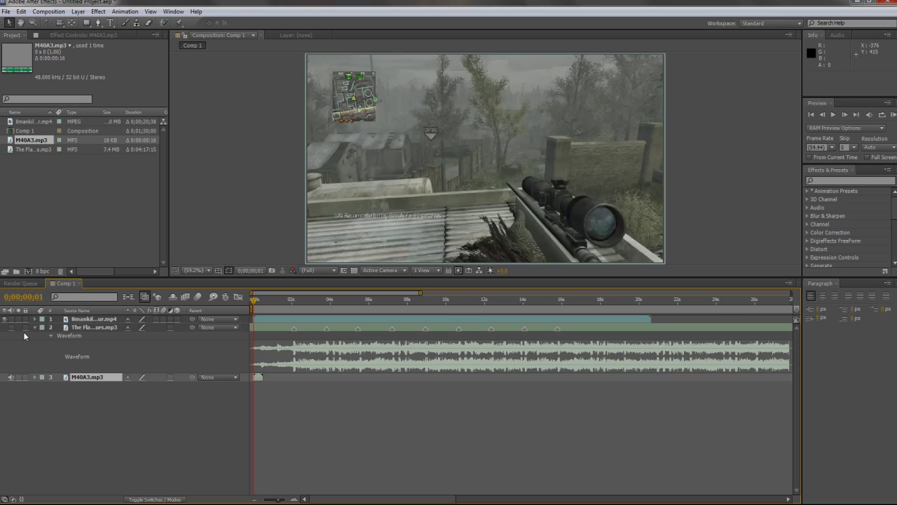
{"action": "key", "text": "KP_Decimal"}
Duplicate the M40A3.mp3 gunshot layer into nine copies, layers 3 through 11
{"action": "left_click_drag", "start_coordinate": [254, 300], "coordinate": [295, 303]}
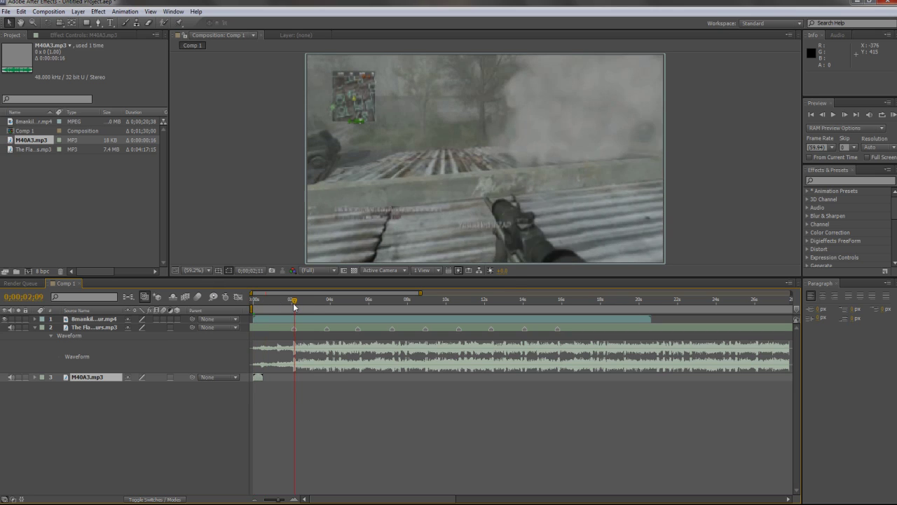
{"action": "left_click", "coordinate": [99, 378]}
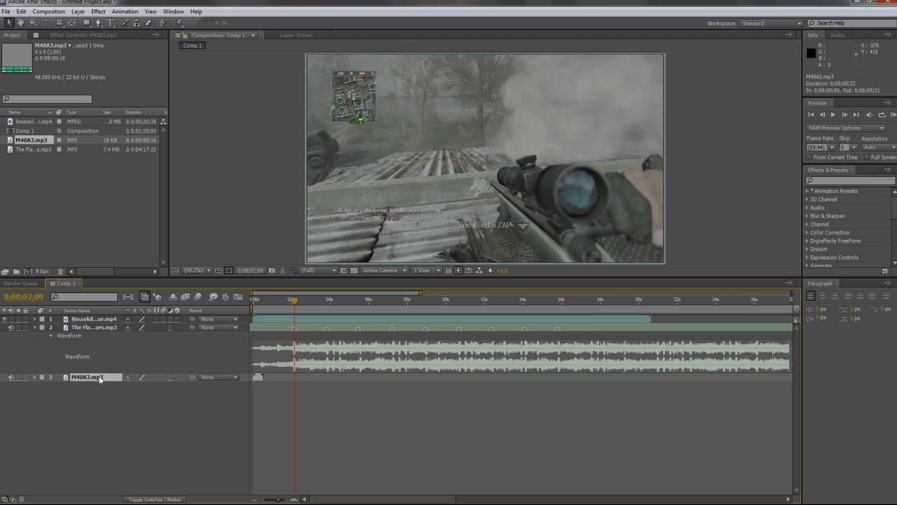
{"action": "key", "text": "ctrl+d"}
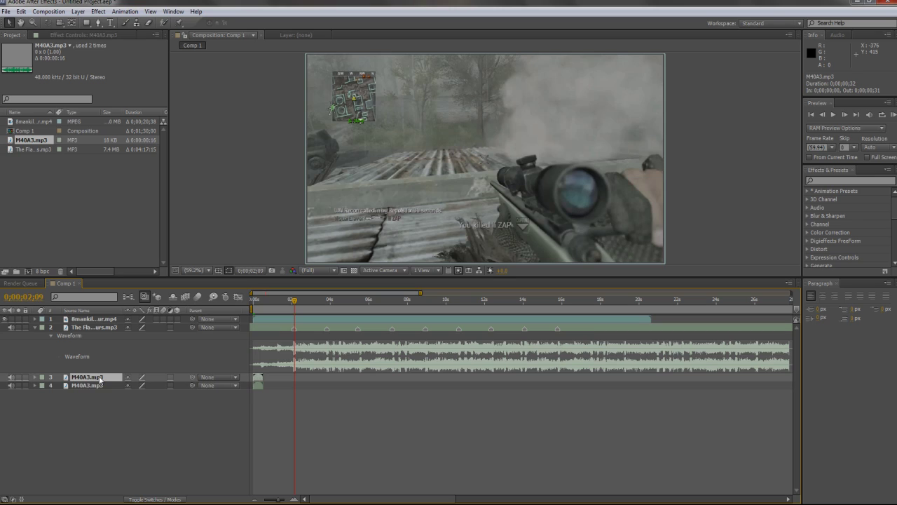
{"action": "key", "text": "ctrl+d"}
{"action": "key", "text": "ctrl+d"}
{"action": "key", "text": "ctrl+d"}
{"action": "key", "text": "ctrl+d"}
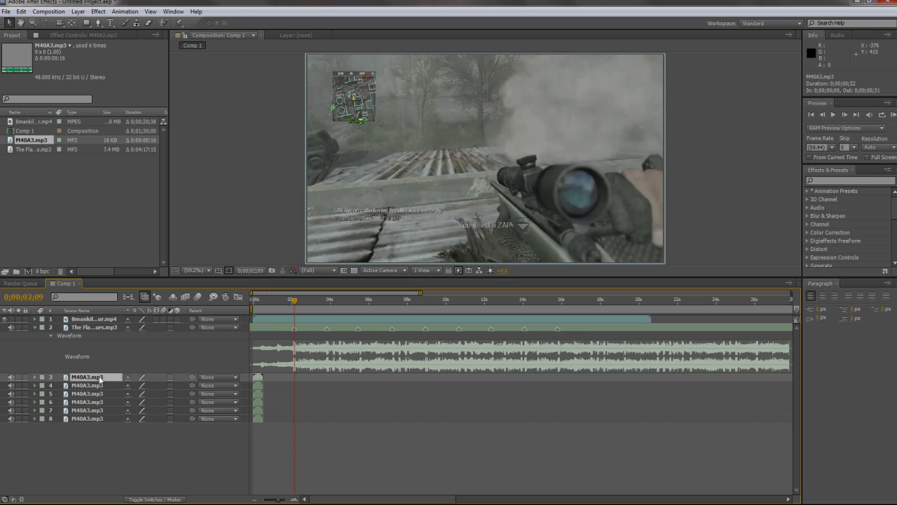
{"action": "key", "text": "ctrl+d"}
{"action": "key", "text": "ctrl+d"}
{"action": "key", "text": "ctrl+d"}
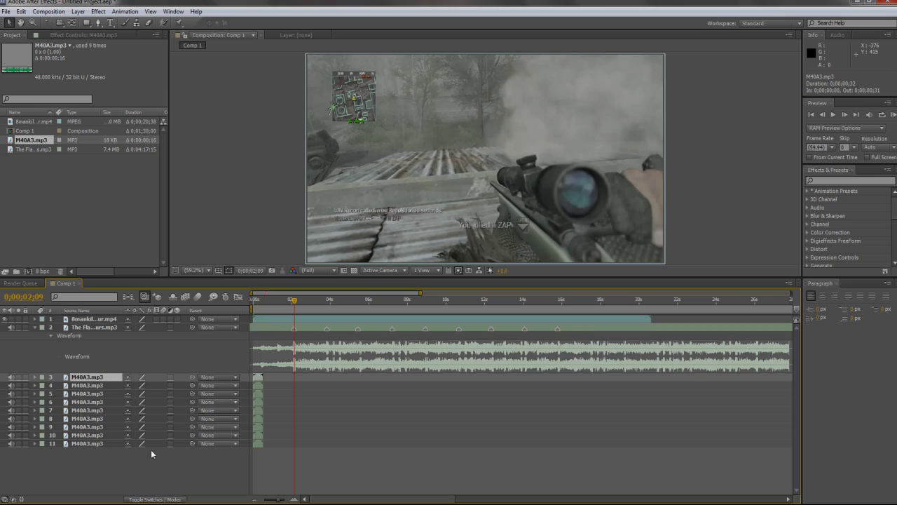
Move the first gunshot copy, layer 3, onto the first beat at about 2 seconds
{"action": "left_click", "coordinate": [78, 443]}
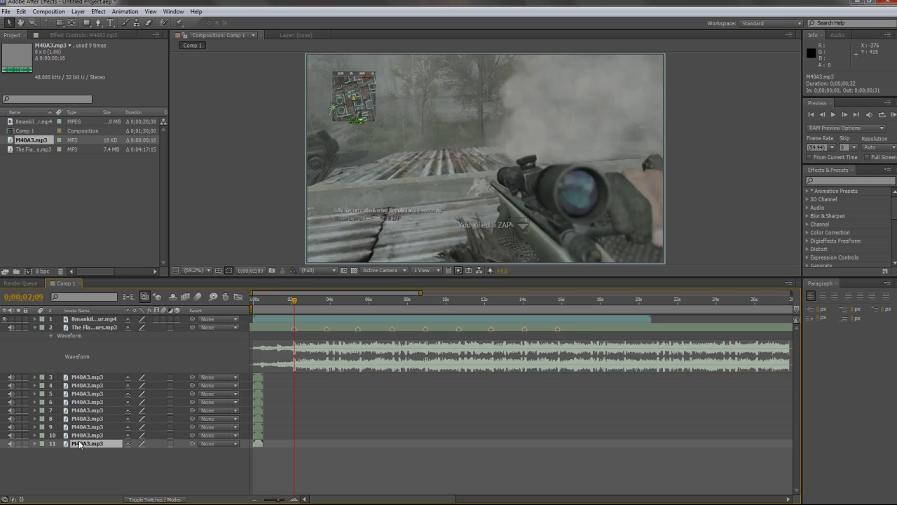
{"action": "left_click", "coordinate": [82, 434]}
{"action": "left_click", "coordinate": [84, 426]}
{"action": "left_click", "coordinate": [85, 419]}
{"action": "left_click", "coordinate": [88, 411]}
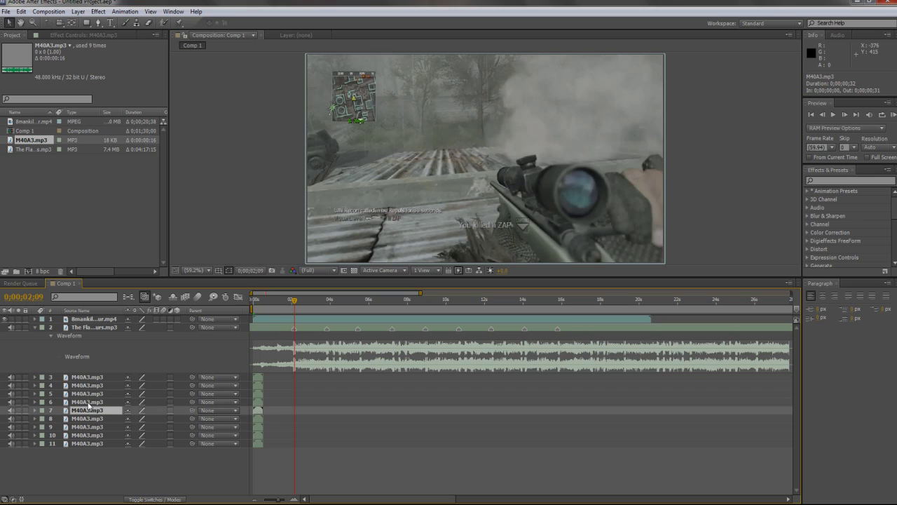
{"action": "left_click", "coordinate": [89, 401]}
{"action": "left_click", "coordinate": [89, 393]}
{"action": "left_click", "coordinate": [89, 385]}
{"action": "left_click", "coordinate": [87, 377]}
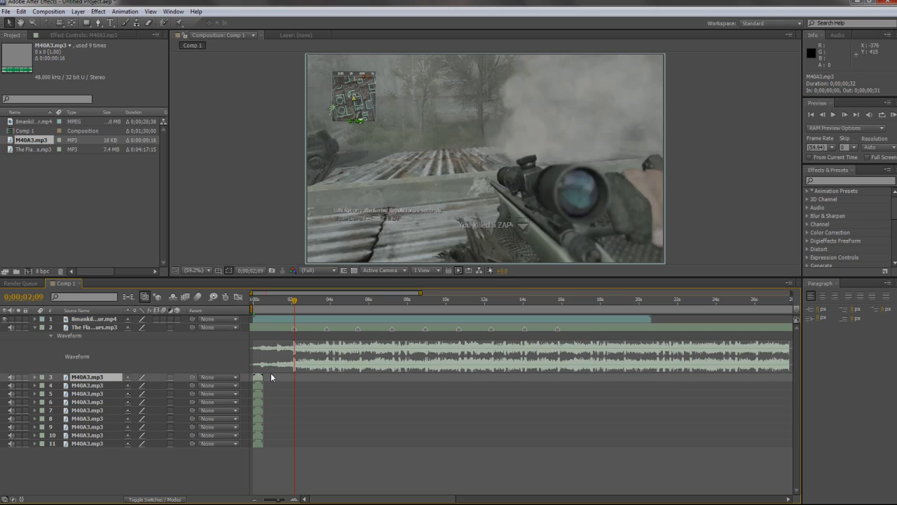
{"action": "left_click_drag", "start_coordinate": [255, 378], "coordinate": [297, 378]}
Slide gunshot copies two through nine onto successive beat markers, the last at 0;00;15;44
{"action": "left_click_drag", "start_coordinate": [257, 386], "coordinate": [330, 384]}
{"action": "left_click_drag", "start_coordinate": [259, 395], "coordinate": [360, 396]}
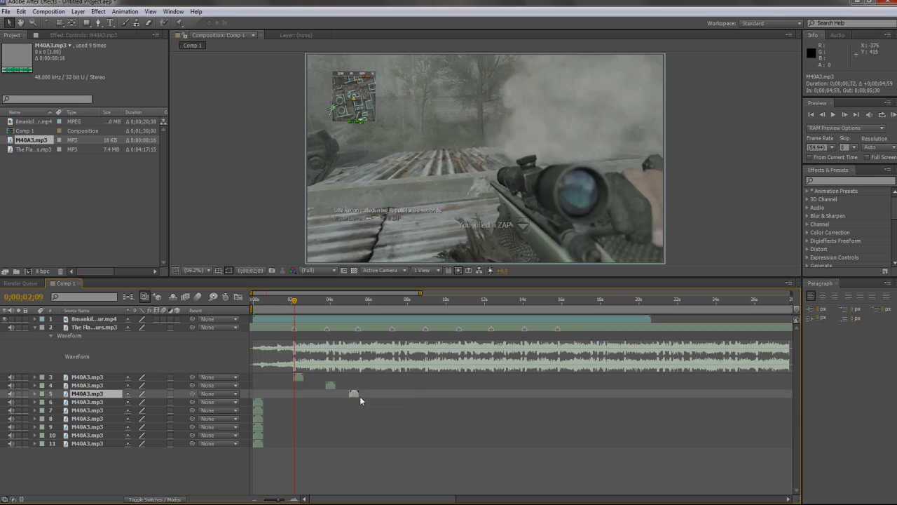
{"action": "left_click_drag", "start_coordinate": [257, 402], "coordinate": [390, 400]}
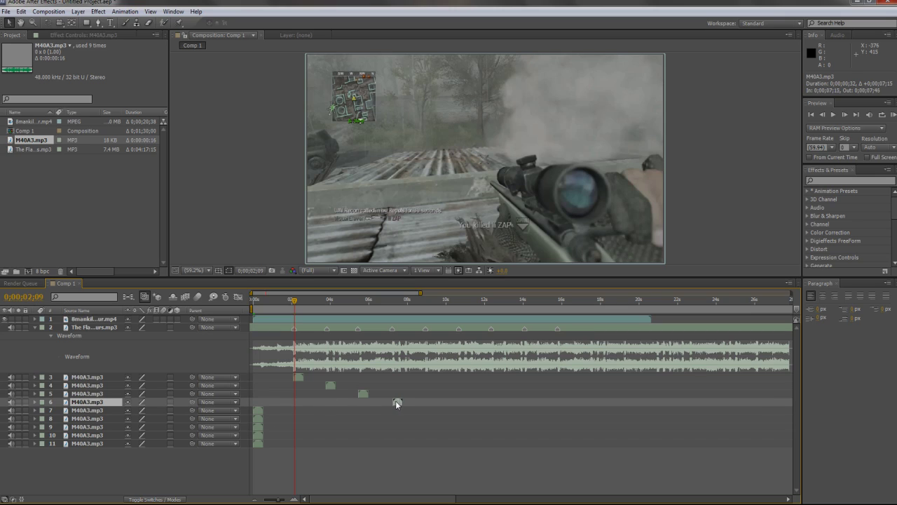
{"action": "left_click_drag", "start_coordinate": [258, 409], "coordinate": [404, 413]}
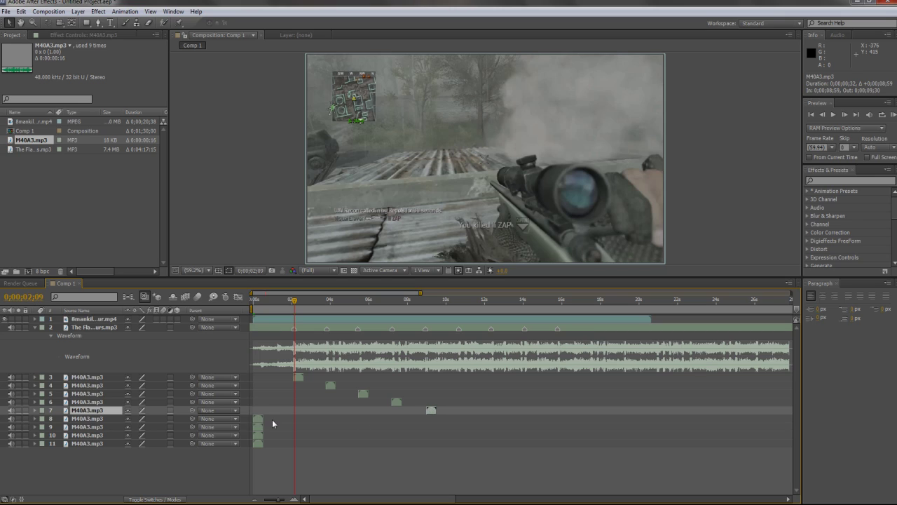
{"action": "left_click_drag", "start_coordinate": [258, 420], "coordinate": [464, 421]}
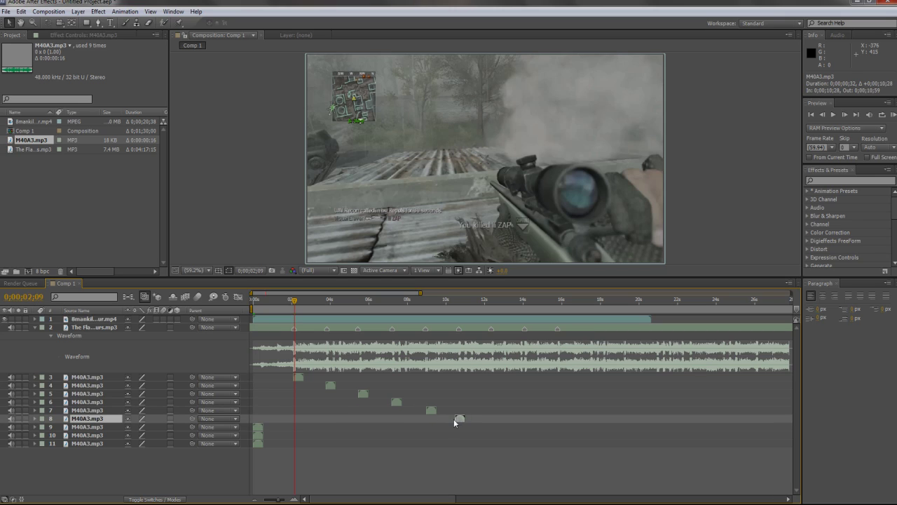
{"action": "left_click_drag", "start_coordinate": [258, 428], "coordinate": [496, 432]}
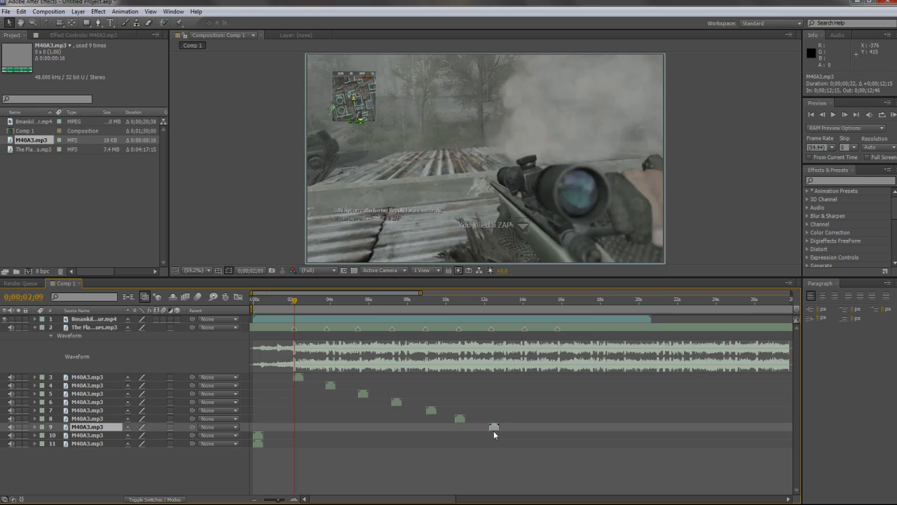
{"action": "left_click_drag", "start_coordinate": [257, 437], "coordinate": [519, 438]}
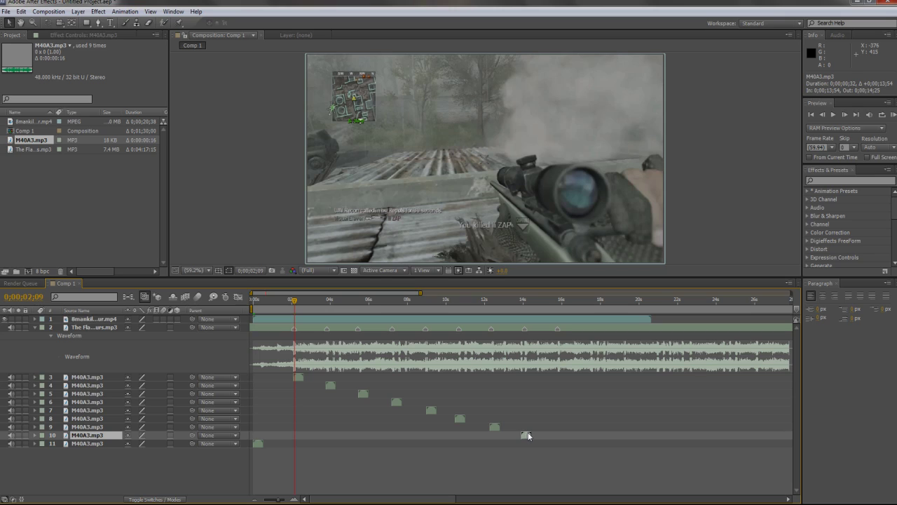
{"action": "left_click_drag", "start_coordinate": [258, 443], "coordinate": [559, 446]}
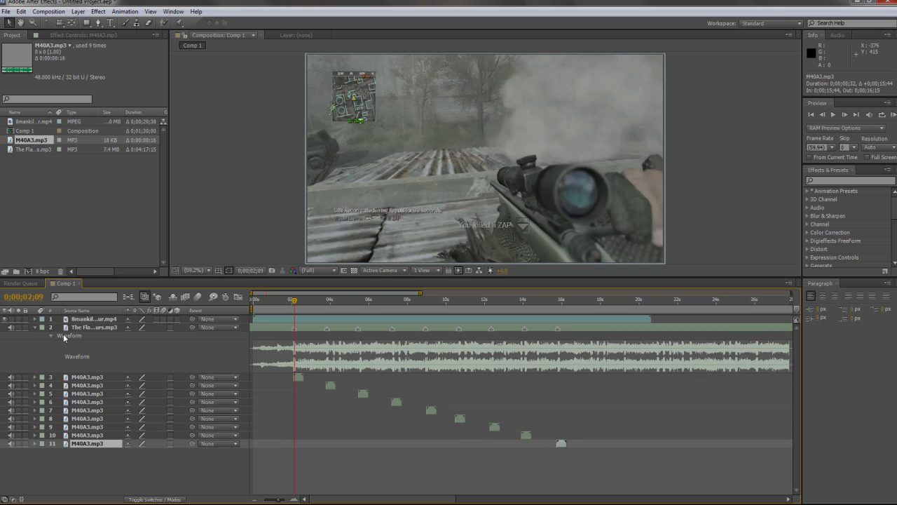
Adjust the song's Audio Levels while previewing the mix from 0;00;01;22, then collapse its properties
{"action": "left_click", "coordinate": [35, 327]}
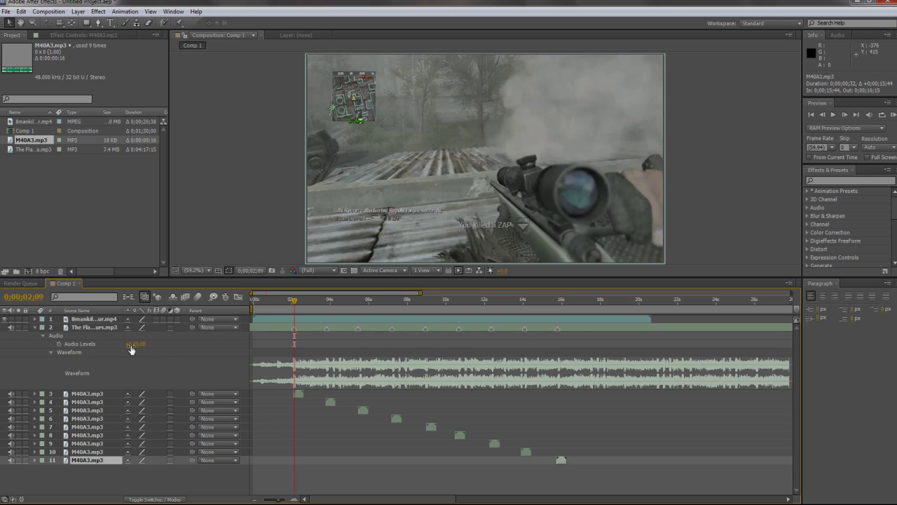
{"action": "left_click", "coordinate": [136, 343]}
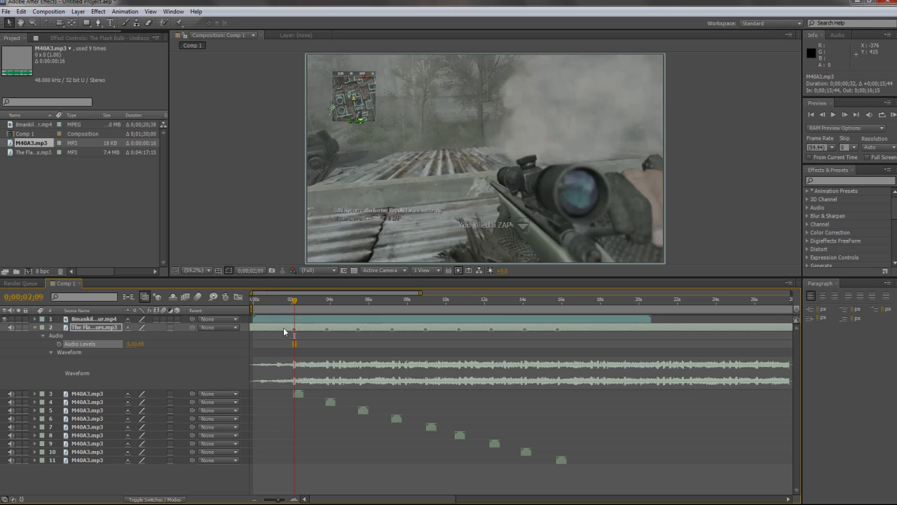
{"action": "left_click", "coordinate": [280, 302]}
{"action": "key", "text": "KP_Decimal"}
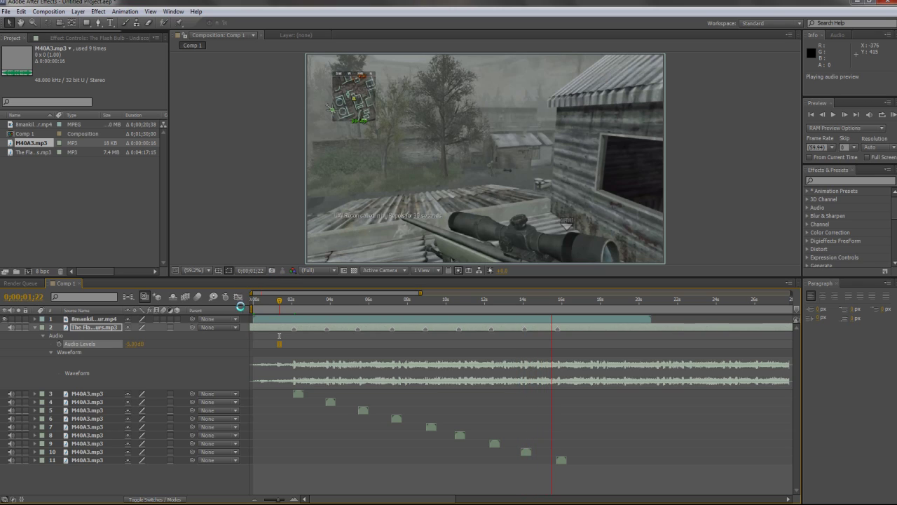
{"action": "left_click_drag", "start_coordinate": [127, 345], "coordinate": [133, 346]}
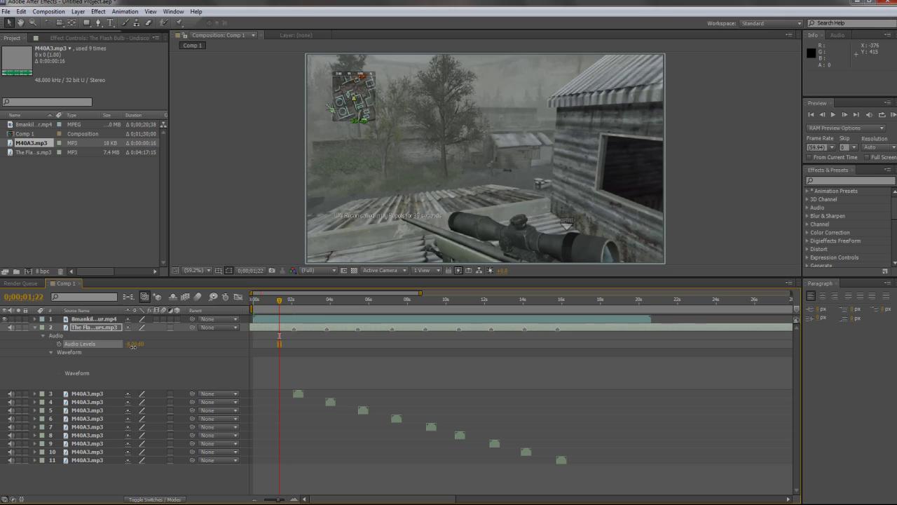
{"action": "key", "text": "KP_Decimal"}
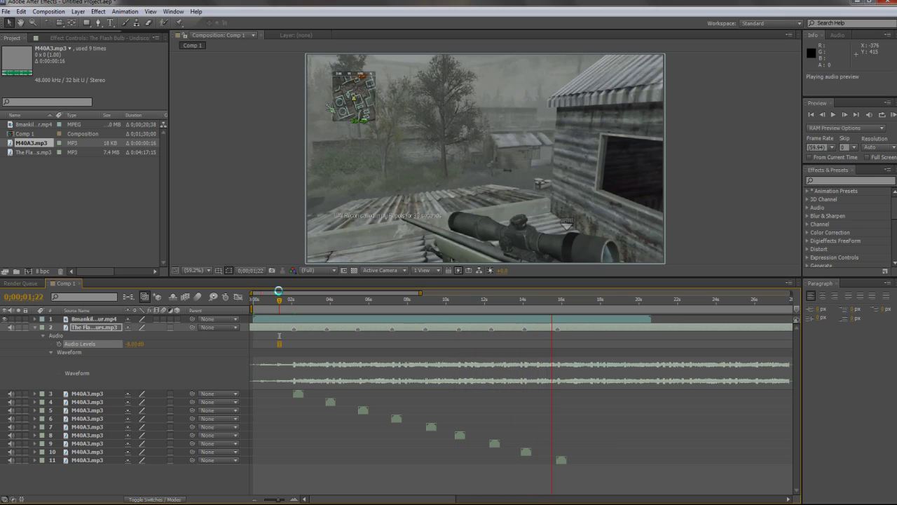
{"action": "left_click", "coordinate": [279, 295]}
{"action": "left_click", "coordinate": [36, 328]}
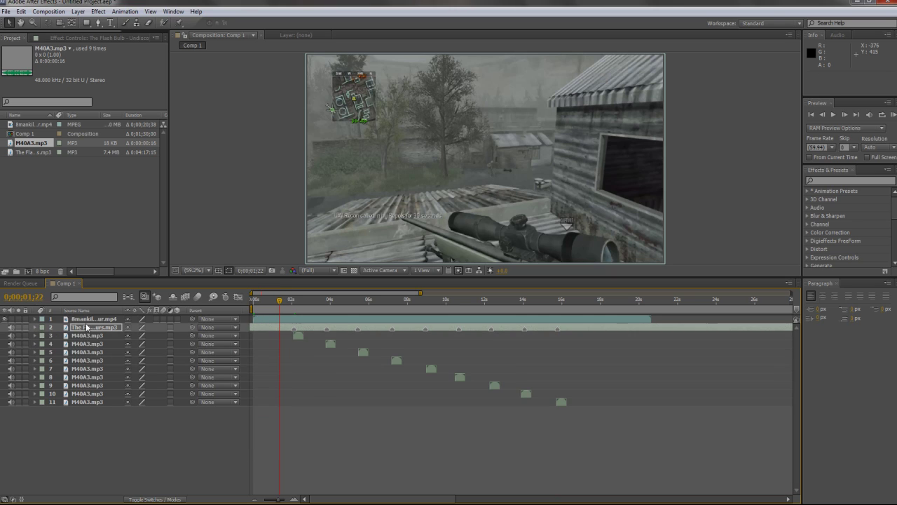
Enable Time Remapping on the Downpour gameplay layer
{"action": "left_click", "coordinate": [82, 320]}
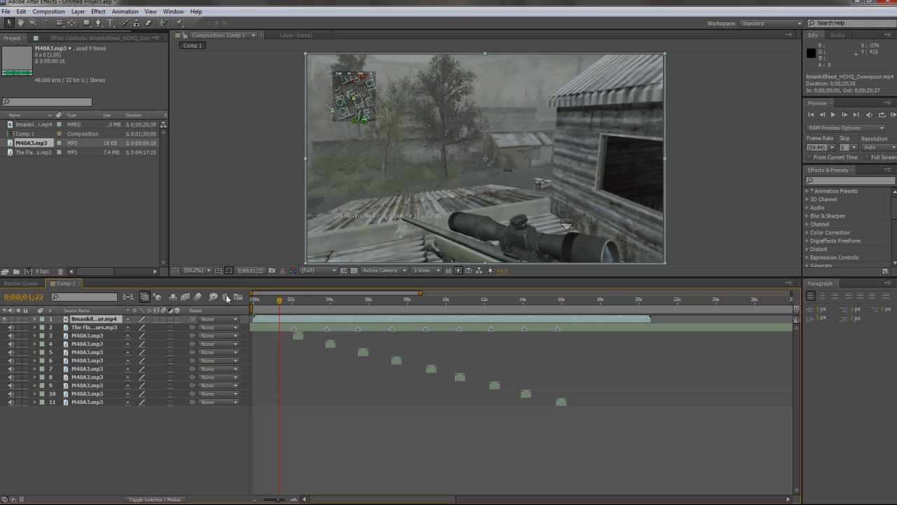
{"action": "right_click", "coordinate": [90, 320]}
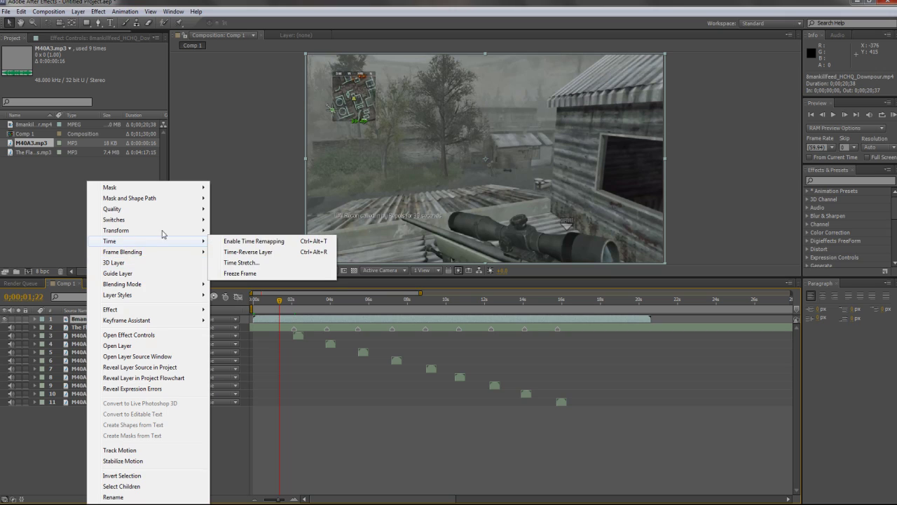
{"action": "mouse_move", "coordinate": [188, 240]}
{"action": "left_click", "coordinate": [231, 241]}
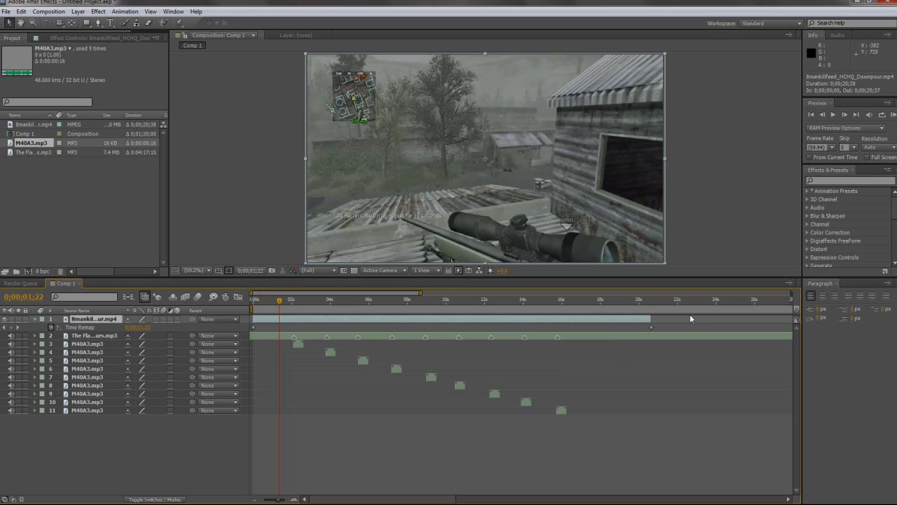
End the work area at the clip's end, 0;00;20;38
{"action": "left_click", "coordinate": [254, 499]}
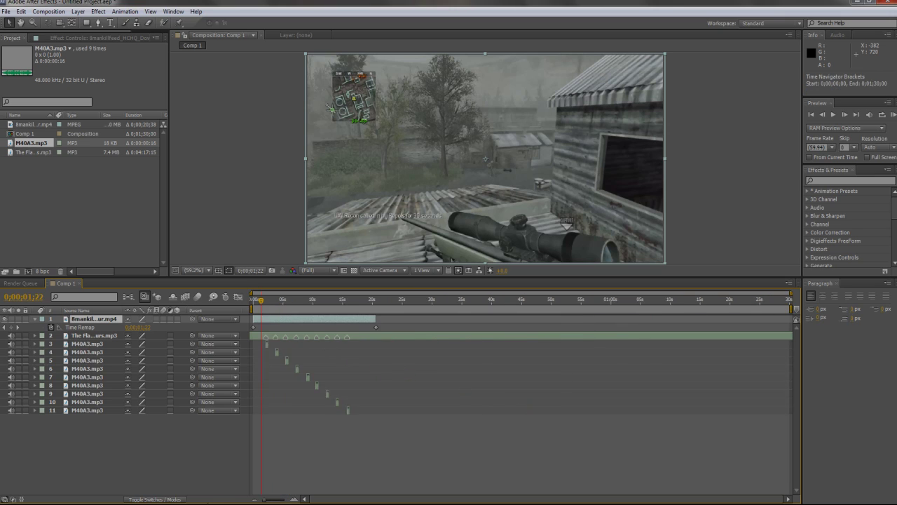
{"action": "left_click", "coordinate": [293, 500]}
{"action": "left_click", "coordinate": [254, 499]}
{"action": "left_click_drag", "start_coordinate": [792, 308], "coordinate": [379, 307]}
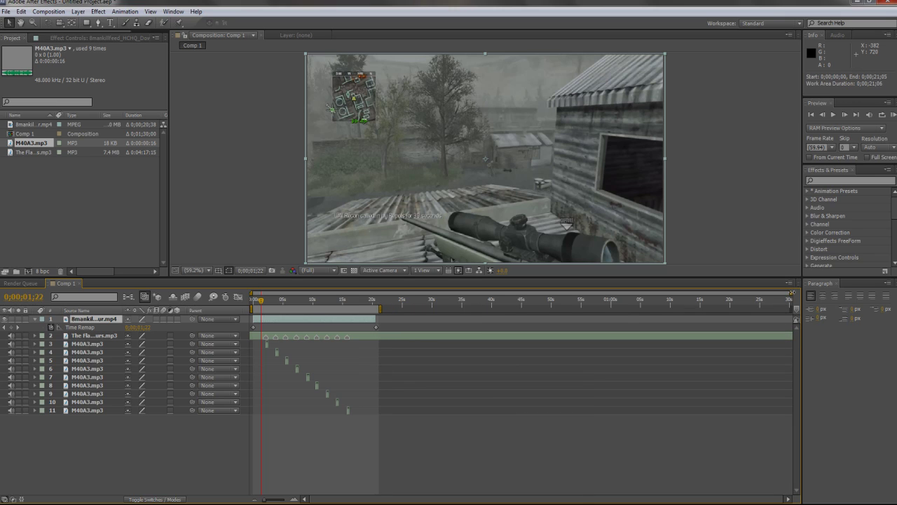
{"action": "left_click_drag", "start_coordinate": [792, 291], "coordinate": [394, 293]}
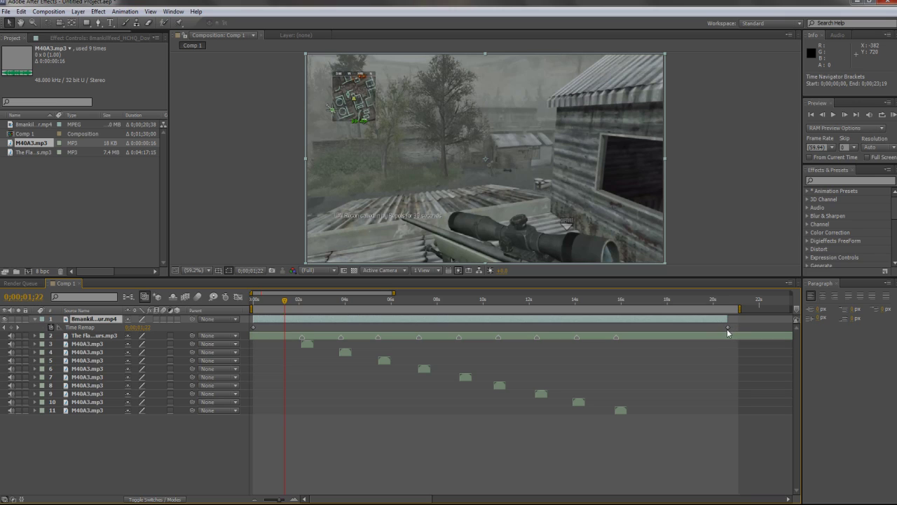
{"action": "left_click_drag", "start_coordinate": [739, 308], "coordinate": [729, 308]}
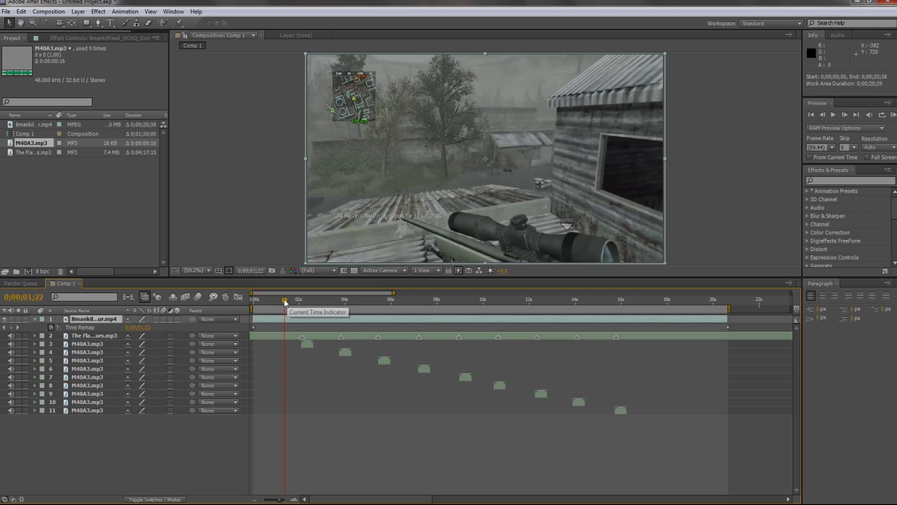
{"action": "left_click_drag", "start_coordinate": [284, 302], "coordinate": [275, 301]}
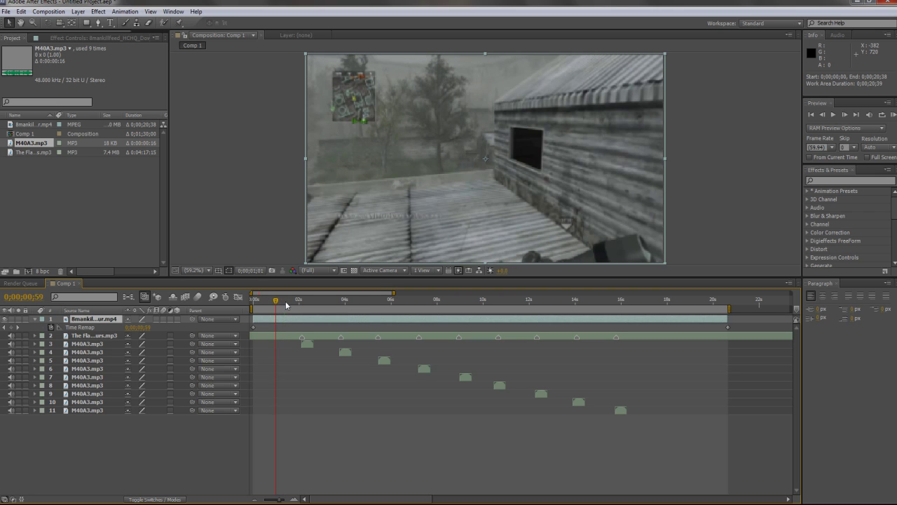
{"action": "left_click", "coordinate": [290, 303]}
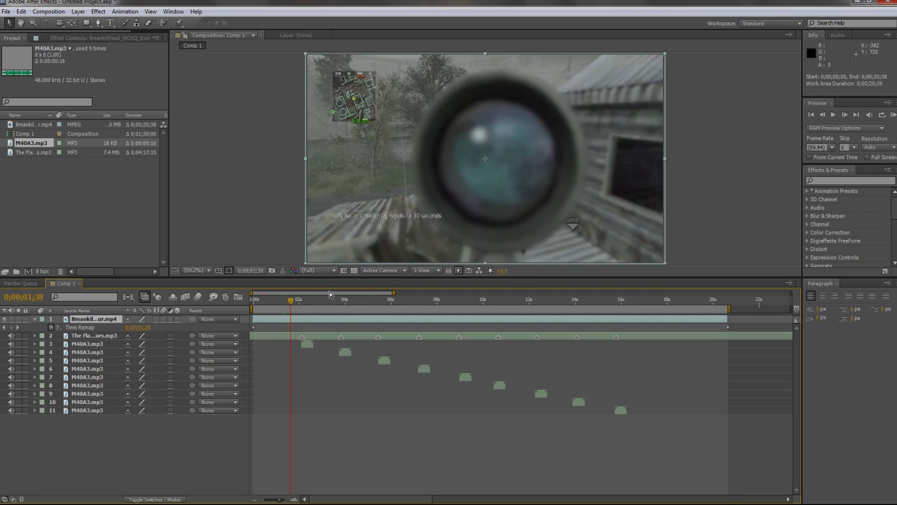
Add Time Remap keyframes on the Downpour layer at the shots near 1;49, 3;46 and 4;52
{"action": "key", "text": "space"}
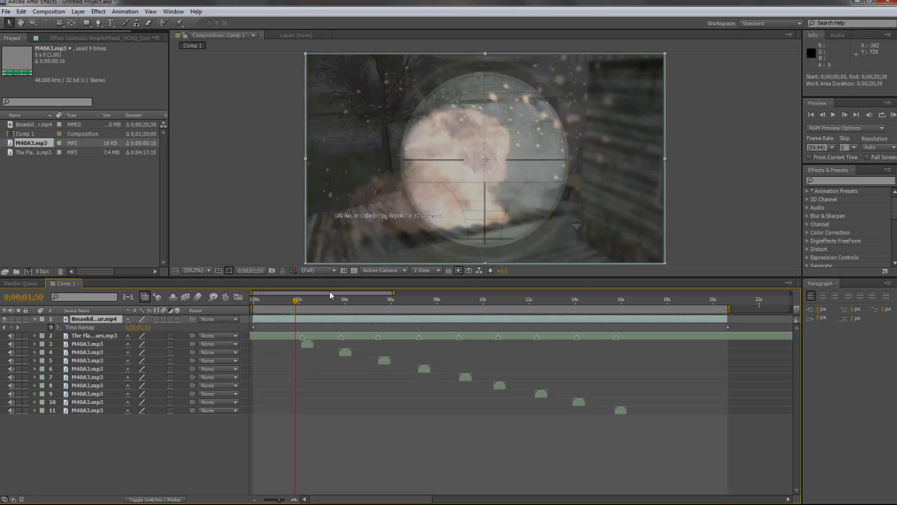
{"action": "key", "text": "Page_Up"}
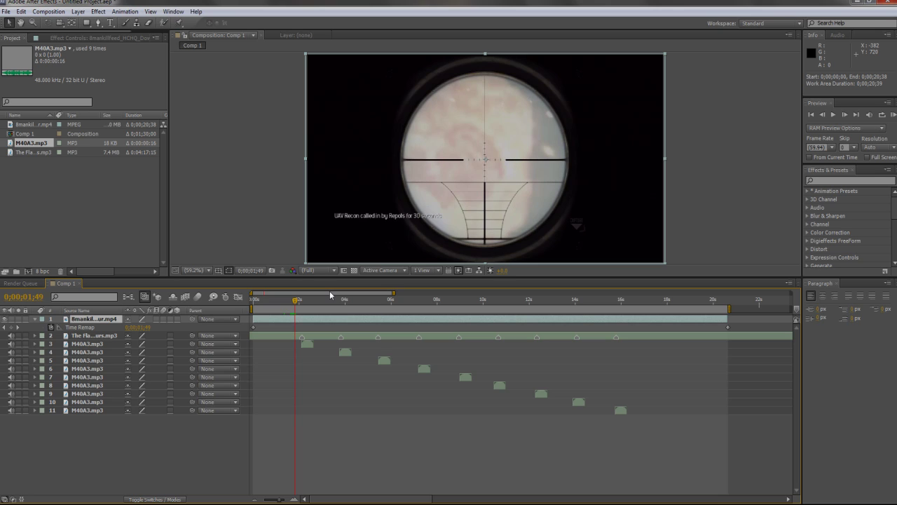
{"action": "key", "text": "Page_Up"}
{"action": "key", "text": "Page_Up"}
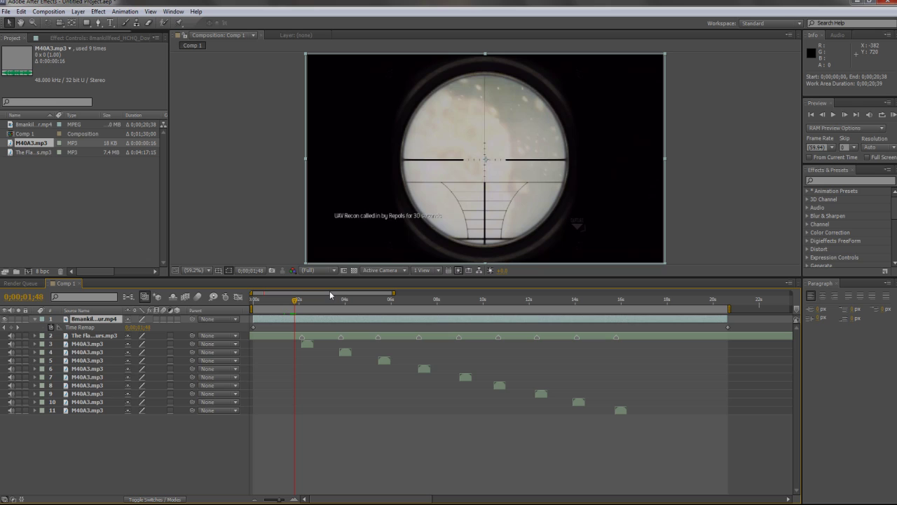
{"action": "left_click", "coordinate": [12, 327]}
{"action": "key", "text": "Page_Down"}
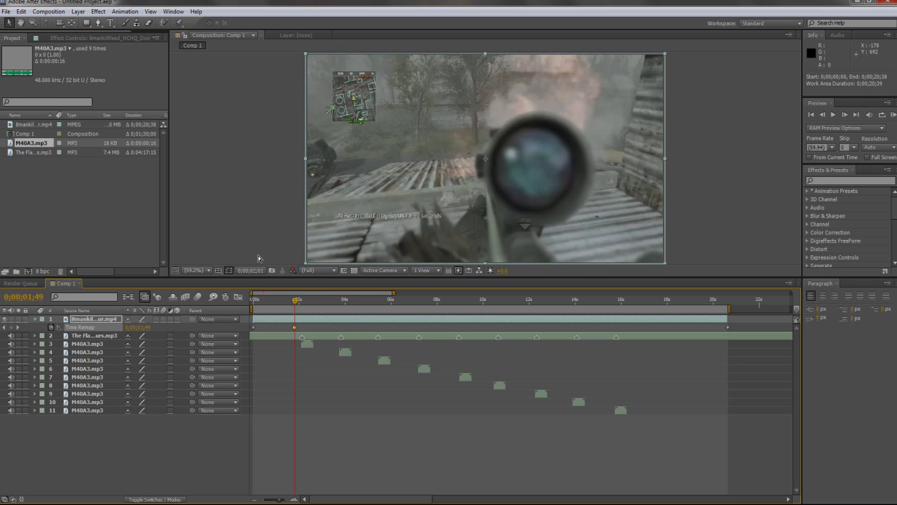
{"action": "key", "text": "space"}
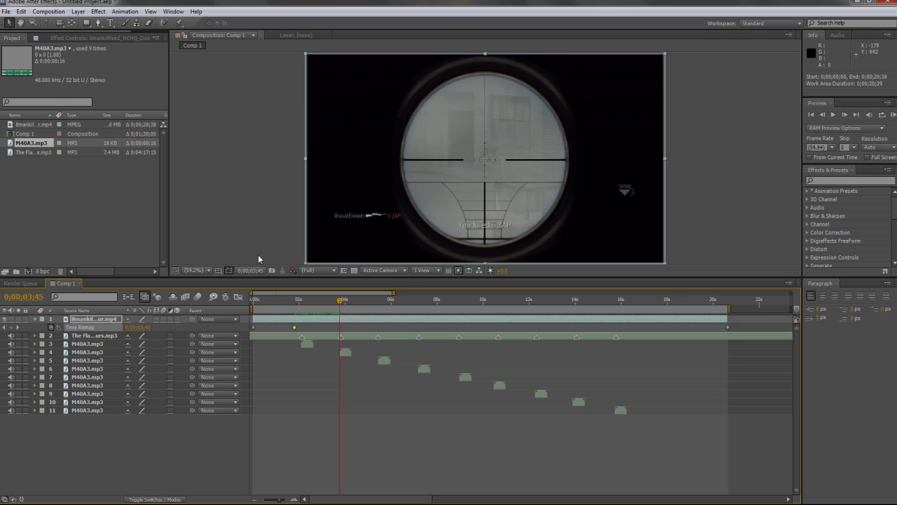
{"action": "key", "text": "Page_Up"}
{"action": "key", "text": "Page_Down"}
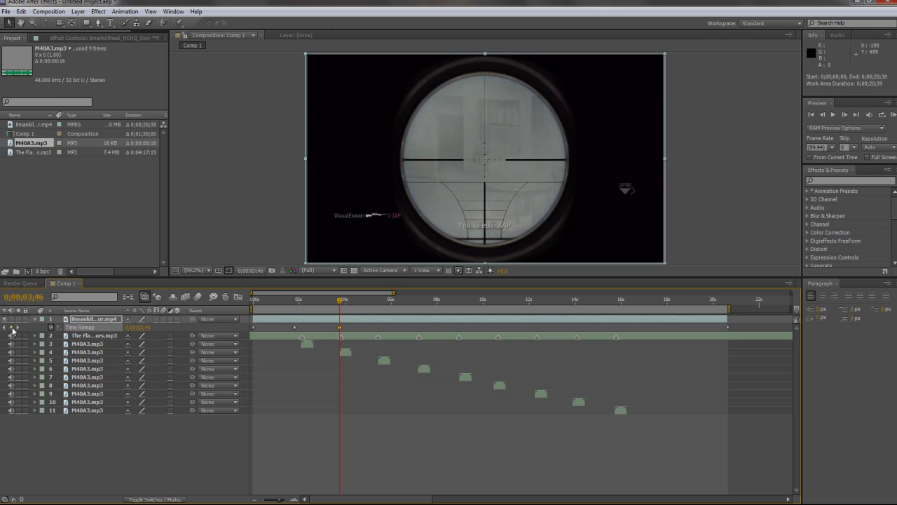
{"action": "key", "text": "space"}
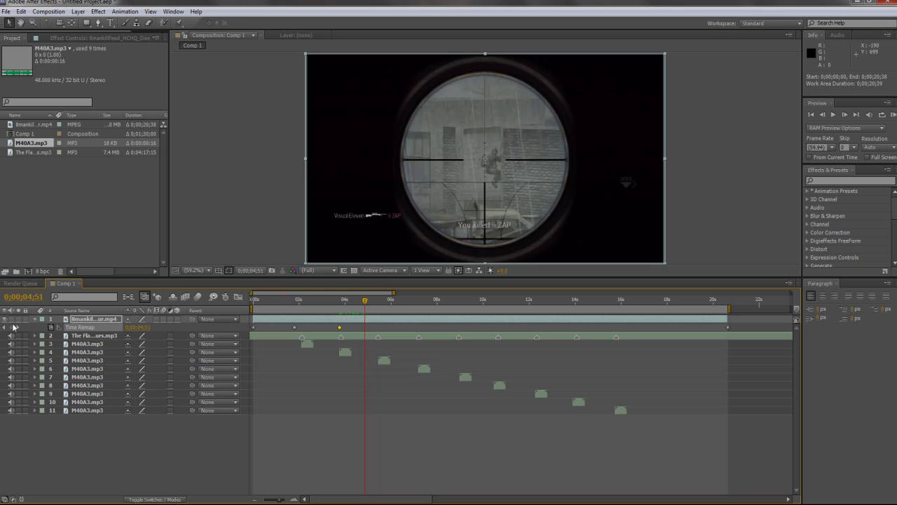
{"action": "key", "text": "Page_Down"}
{"action": "key", "text": "alt+shift+t"}
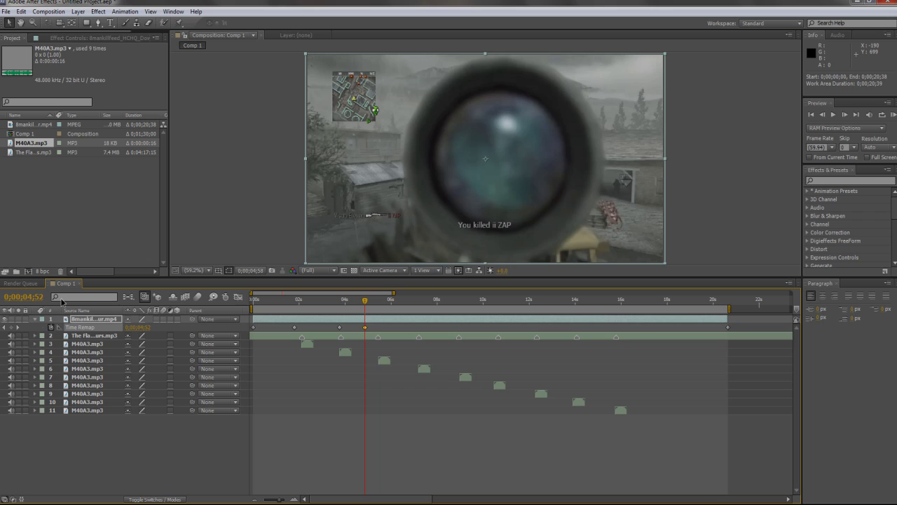
Add Time Remap keyframes at the next shot and at 0;00;10;04
{"action": "key", "text": "space"}
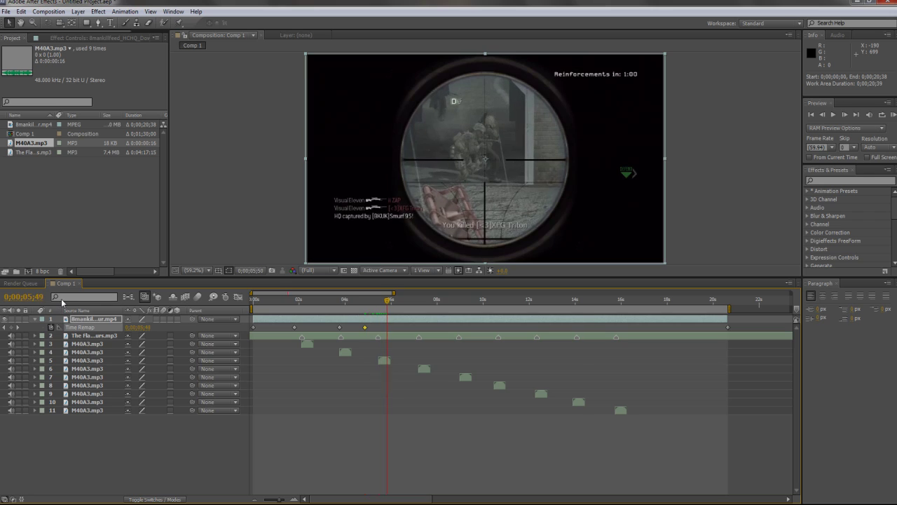
{"action": "key", "text": "Page_Up"}
{"action": "key", "text": "Page_Up"}
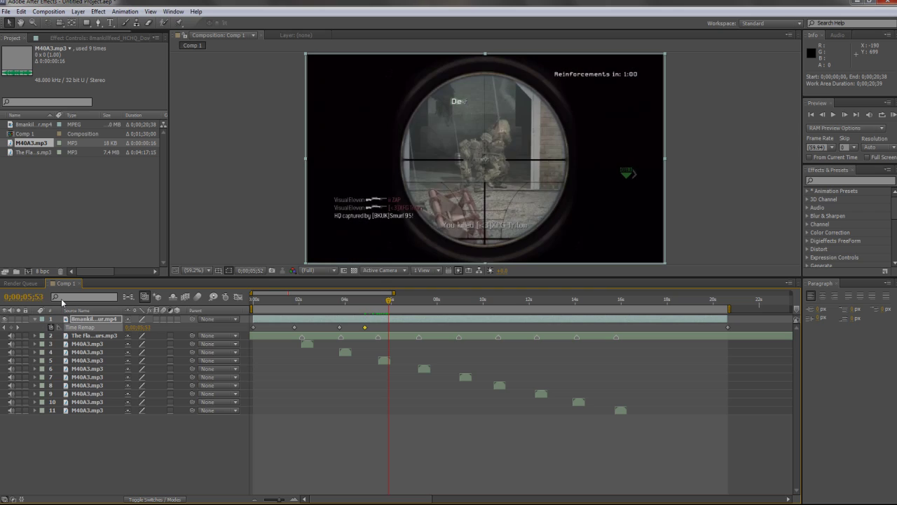
{"action": "key", "text": "Page_Down"}
{"action": "key", "text": "space"}
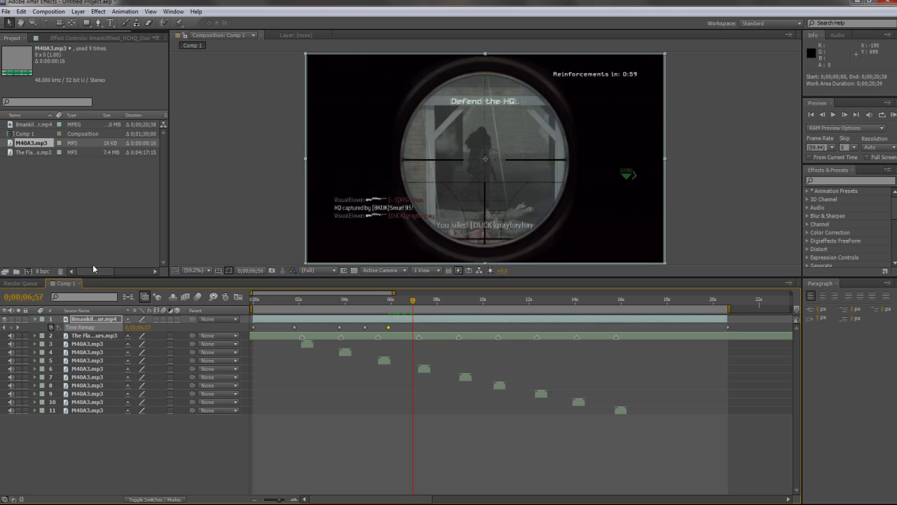
{"action": "left_click", "coordinate": [11, 327]}
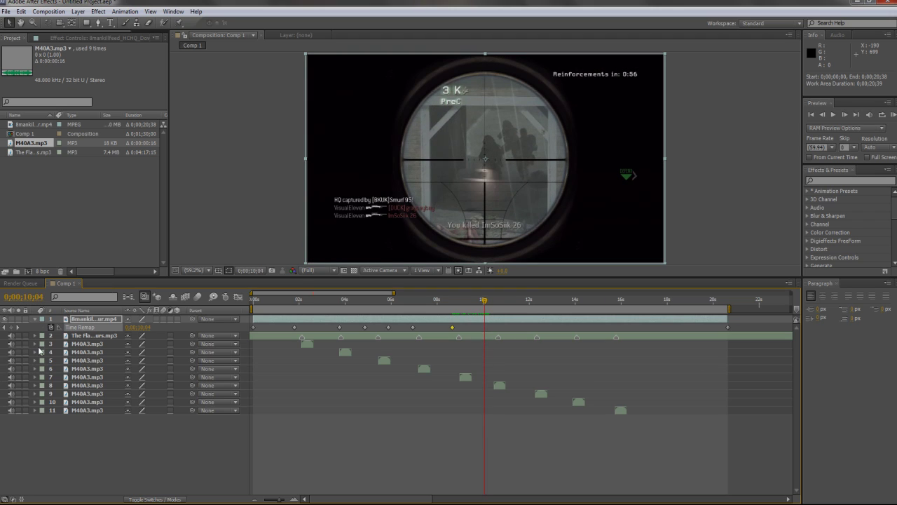
{"action": "left_click", "coordinate": [12, 327]}
Reselect the sniper clip layer and add a Time Remap keyframe at 0;00;11;09
{"action": "key", "text": "Page_Down"}
{"action": "key", "text": "Page_Down"}
{"action": "key", "text": "Page_Down"}
{"action": "key", "text": "Page_Down"}
{"action": "key", "text": "Page_Down"}
{"action": "key", "text": "Page_Down"}
{"action": "key", "text": "Page_Down"}
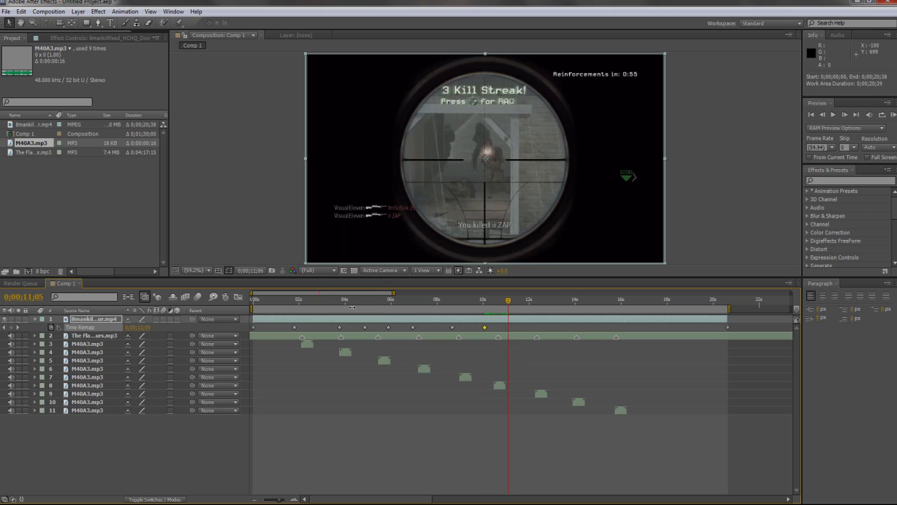
{"action": "key", "text": "Page_Down"}
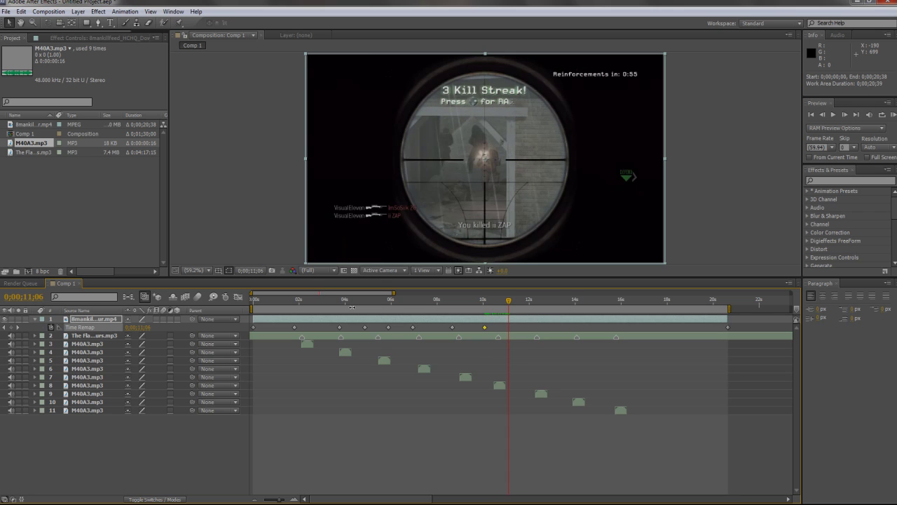
{"action": "key", "text": "Page_Down"}
{"action": "key", "text": "ctrl+Down"}
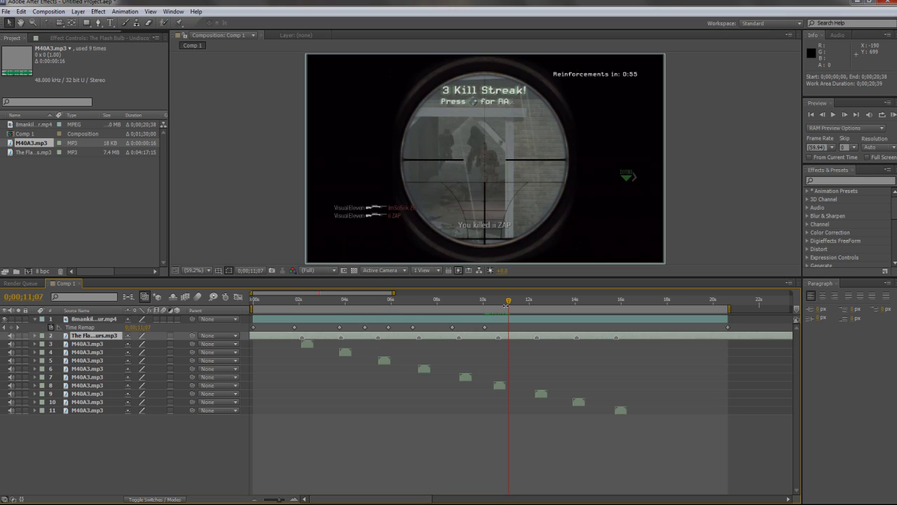
{"action": "left_click", "coordinate": [40, 12]}
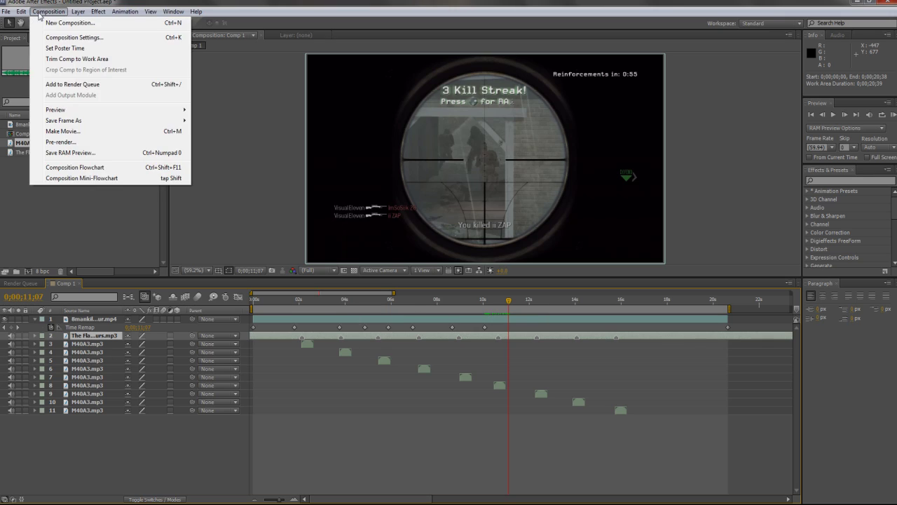
{"action": "left_click", "coordinate": [132, 1]}
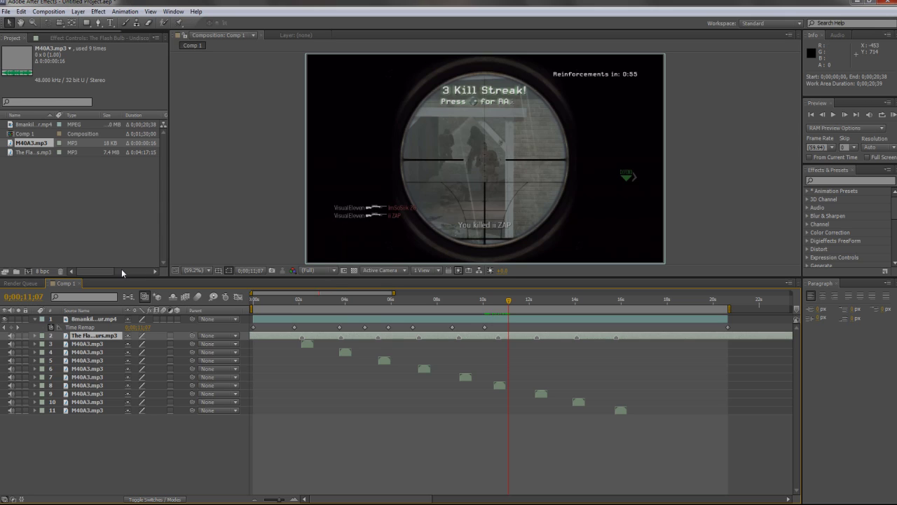
{"action": "left_click", "coordinate": [109, 320]}
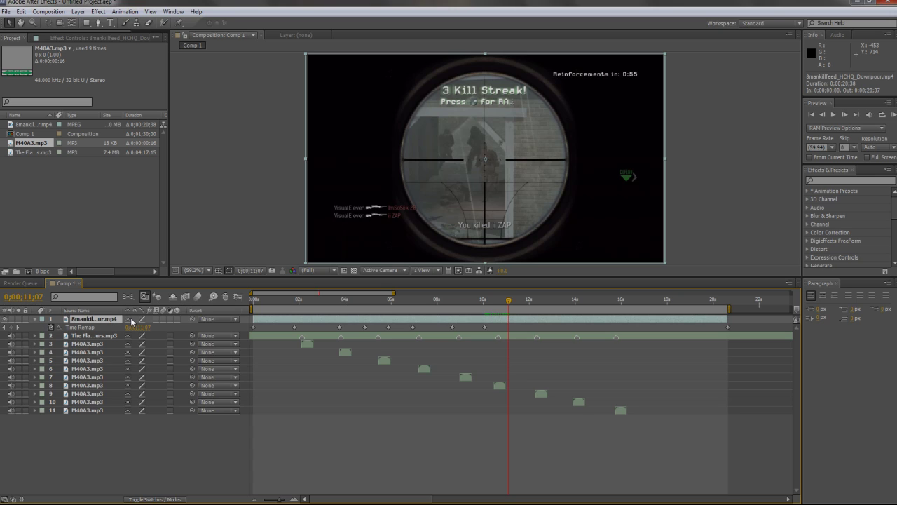
{"action": "key", "text": "Page_Down"}
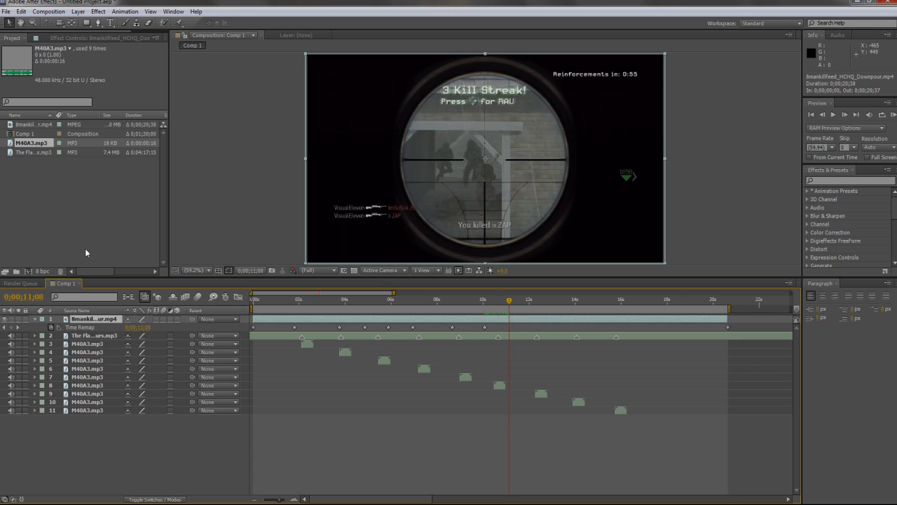
{"action": "left_click", "coordinate": [10, 328]}
Advance a frame and play the footage on toward the next kill shot near 13 seconds
{"action": "key", "text": "Page_Down"}
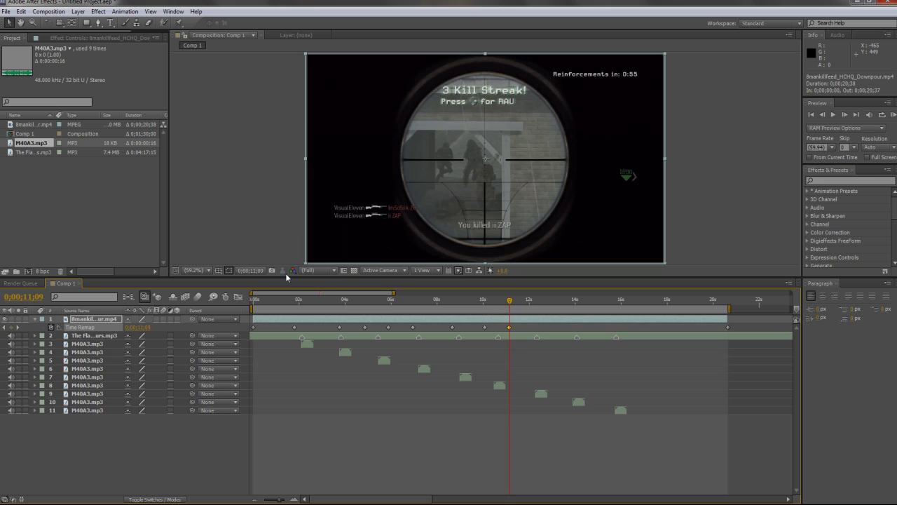
{"action": "key", "text": "space"}
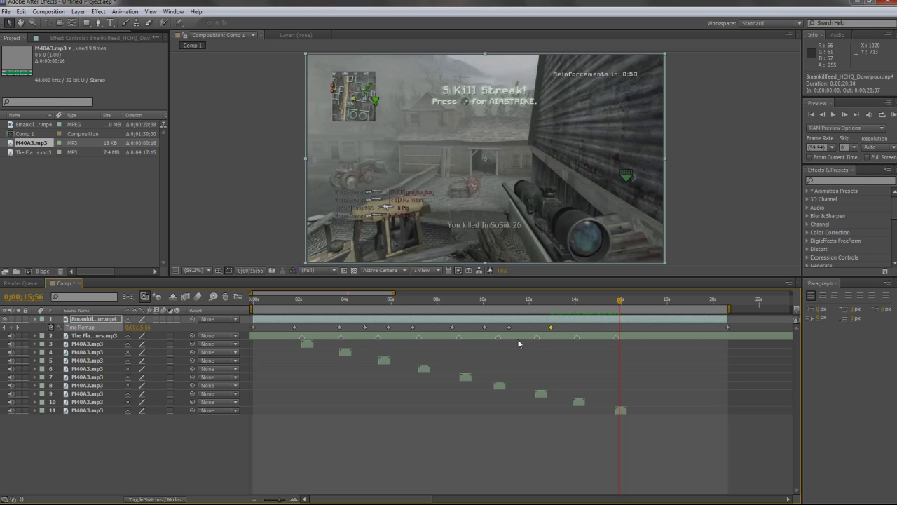
Slide the later Time Remap keyframes onto their M40A3 gunshot markers
{"action": "left_click_drag", "start_coordinate": [551, 328], "coordinate": [613, 329]}
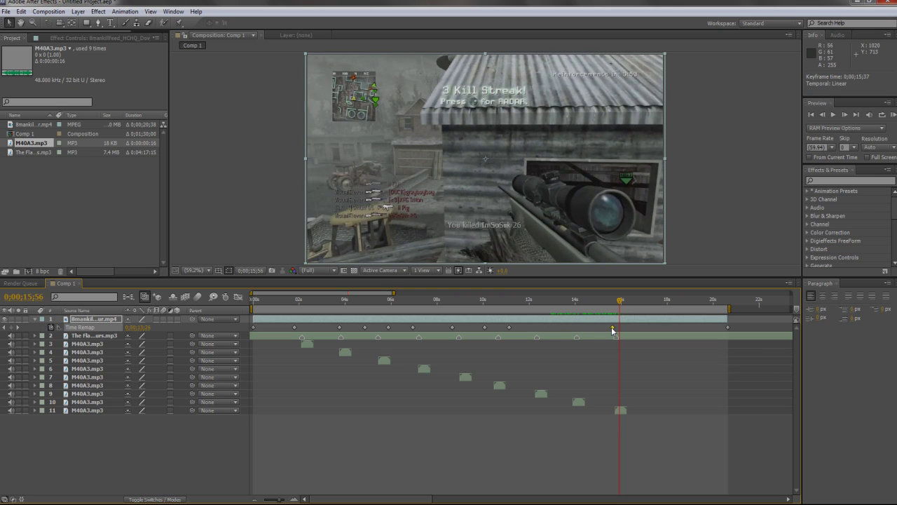
{"action": "left_click_drag", "start_coordinate": [514, 330], "coordinate": [565, 335]}
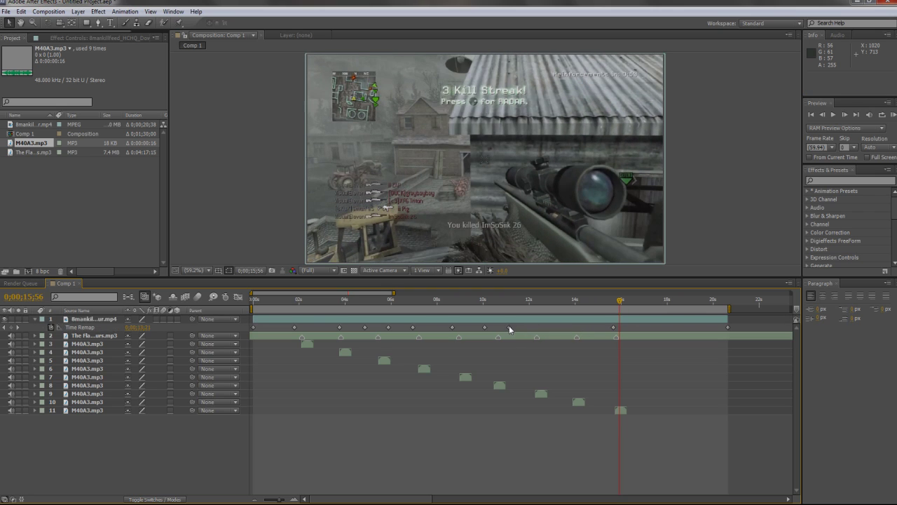
{"action": "left_click_drag", "start_coordinate": [509, 327], "coordinate": [573, 330]}
Move the current time to 0;00;00;22 and align the earlier keyframes, down to the first kill, with their gunshots
{"action": "left_click", "coordinate": [294, 296]}
{"action": "left_click_drag", "start_coordinate": [284, 293], "coordinate": [263, 295]}
{"action": "left_click_drag", "start_coordinate": [487, 330], "coordinate": [532, 333]}
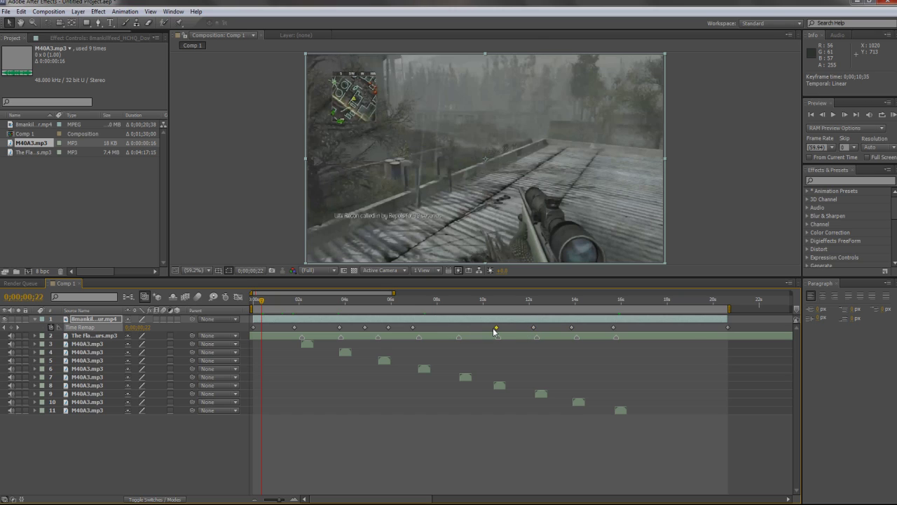
{"action": "left_click_drag", "start_coordinate": [494, 332], "coordinate": [491, 332]}
{"action": "mouse_move", "coordinate": [415, 328]}
{"action": "left_mouse_down"}
{"action": "mouse_move", "coordinate": [460, 330]}
{"action": "mouse_move", "coordinate": [419, 332]}
{"action": "left_mouse_up"}
{"action": "left_click_drag", "start_coordinate": [300, 328], "coordinate": [302, 328]}
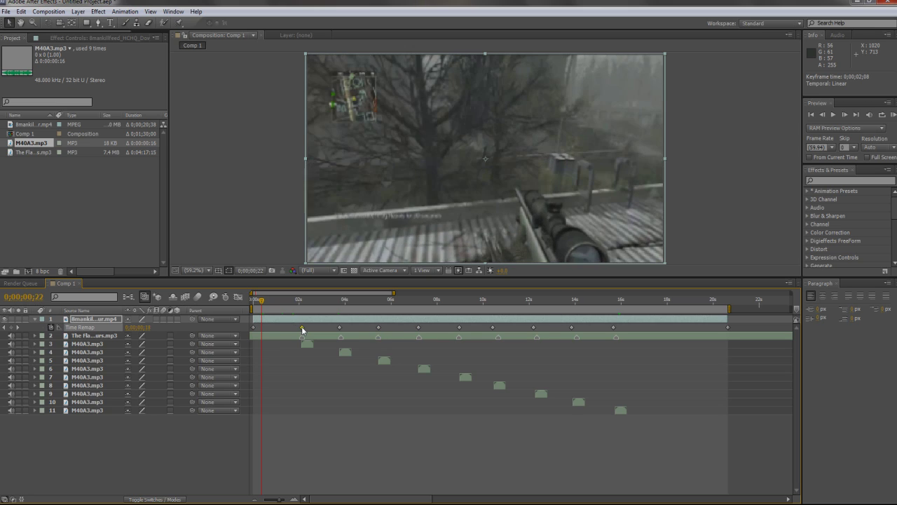
{"action": "left_click", "coordinate": [301, 327]}
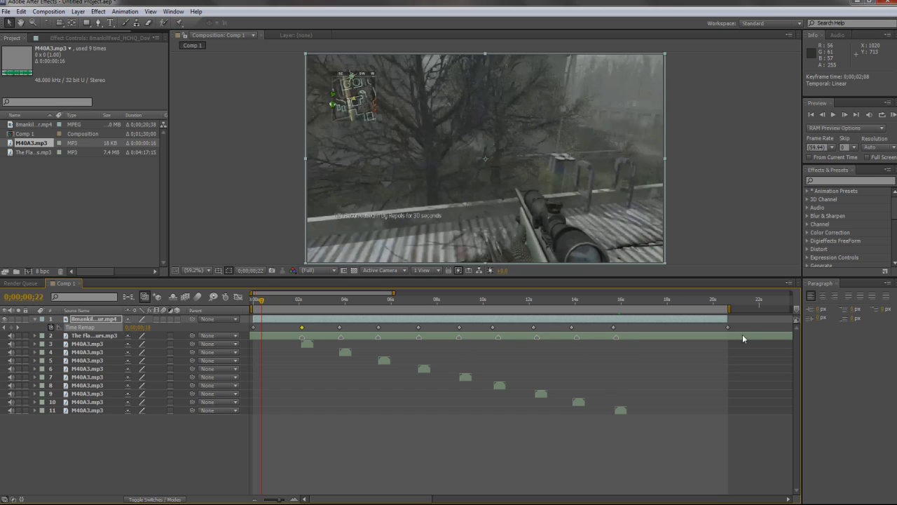
Set the work area from about 1.6s to 16s and RAM-preview the retimed stretch
{"action": "left_click_drag", "start_coordinate": [729, 308], "coordinate": [633, 309]}
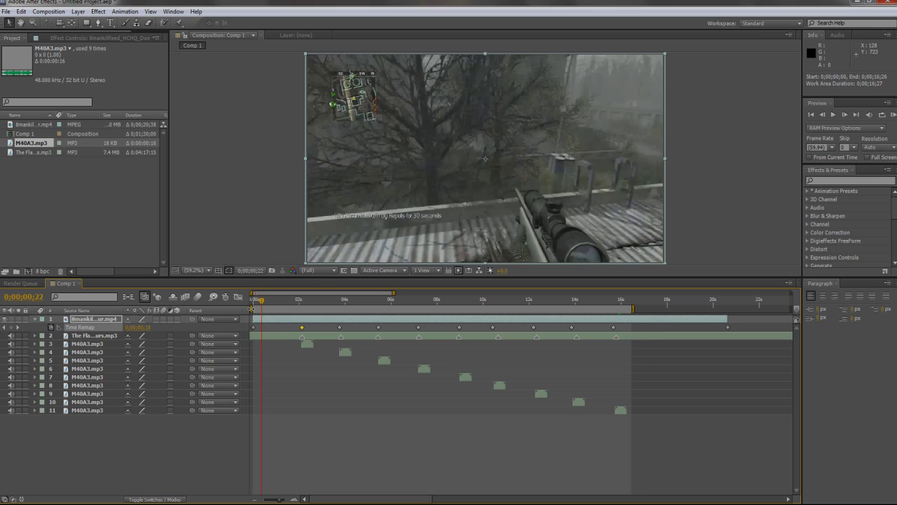
{"action": "left_click_drag", "start_coordinate": [252, 310], "coordinate": [290, 309]}
{"action": "left_click", "coordinate": [882, 114]}
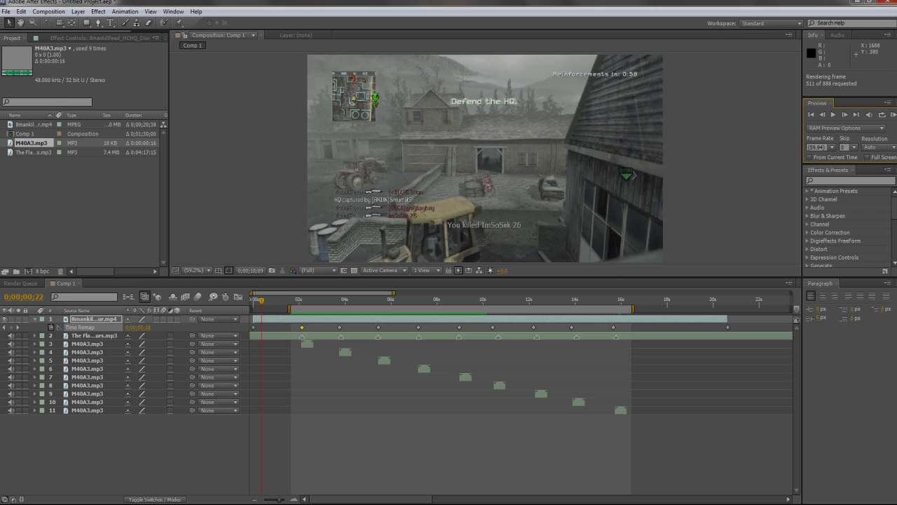
{"action": "left_click", "coordinate": [837, 116]}
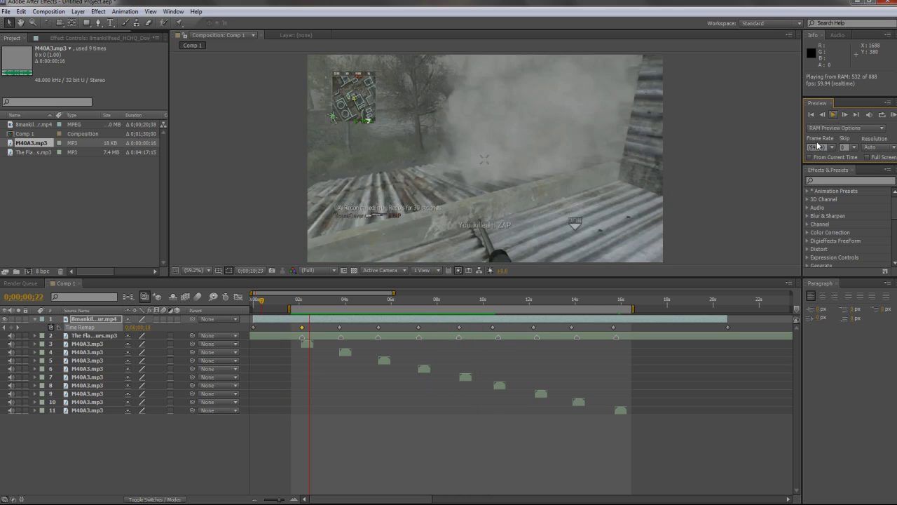
{"action": "left_click", "coordinate": [894, 118]}
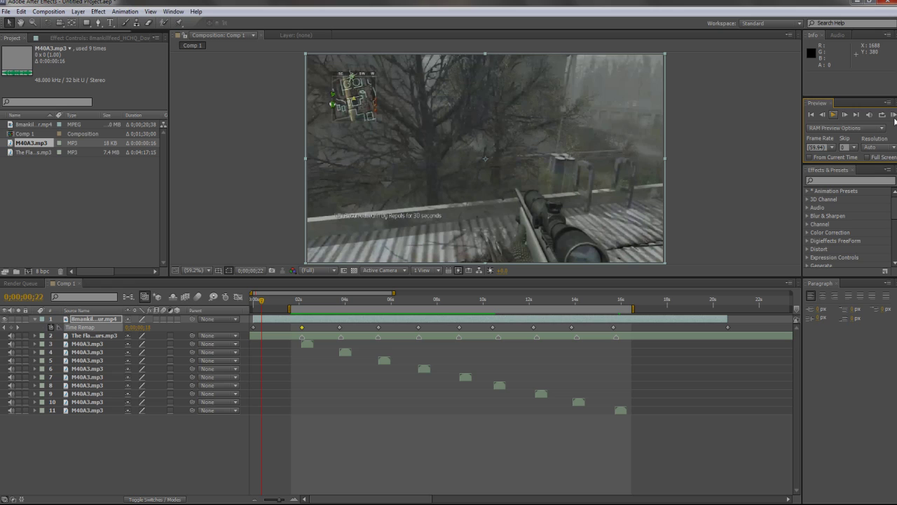
Run a second RAM preview of the section, stop it, and pull the work-area start back to 0
{"action": "left_click", "coordinate": [894, 117]}
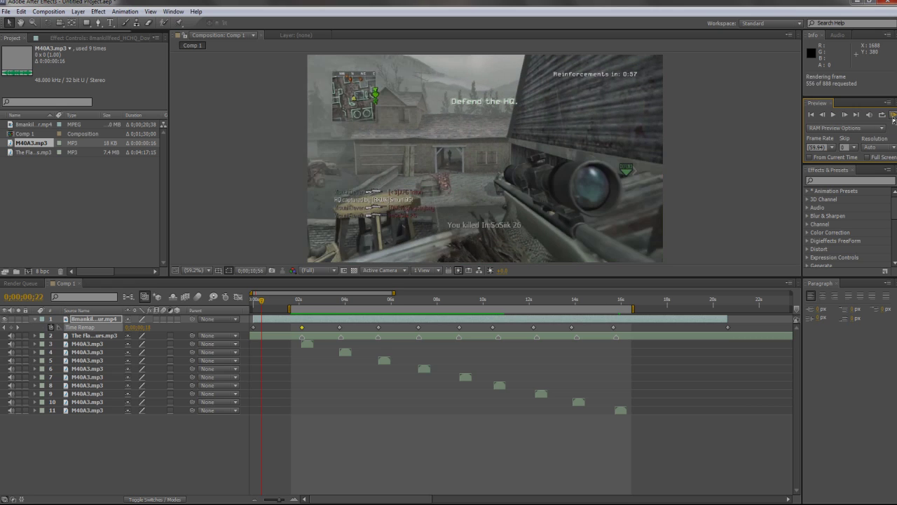
{"action": "left_click", "coordinate": [833, 116]}
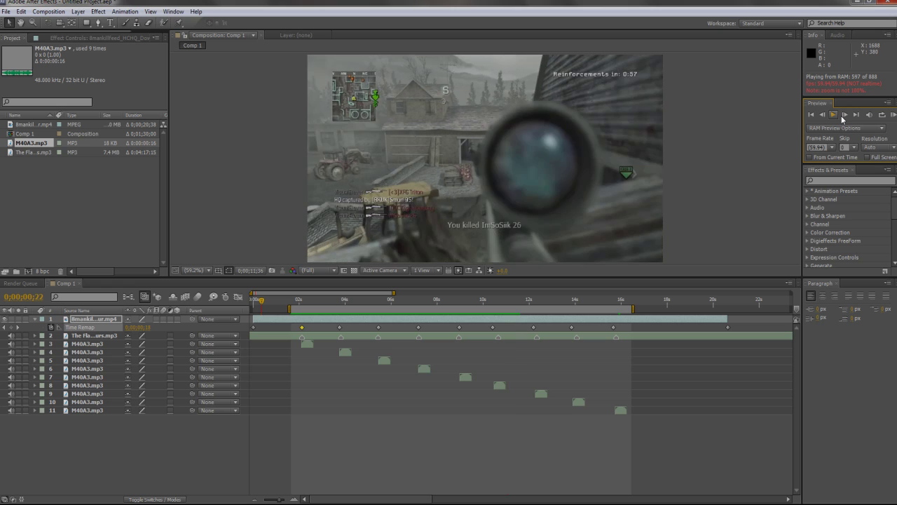
{"action": "key", "text": "space"}
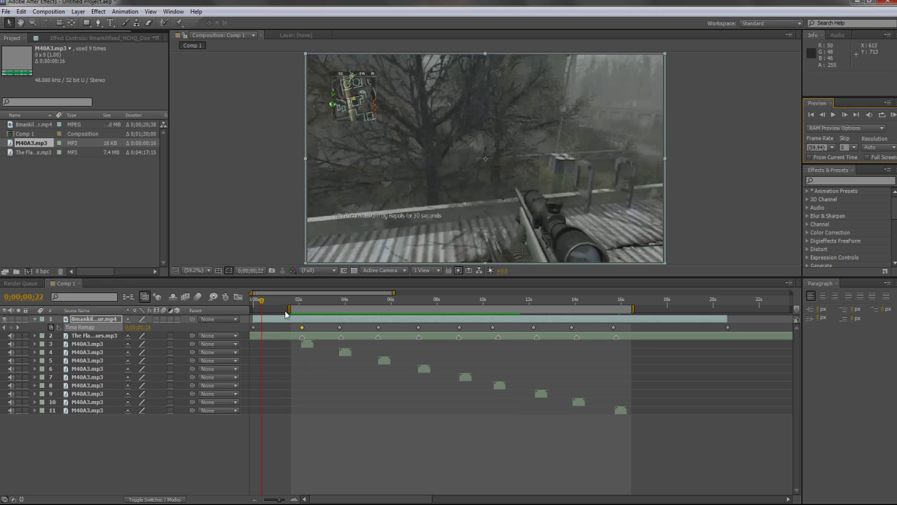
{"action": "left_click_drag", "start_coordinate": [285, 313], "coordinate": [253, 314]}
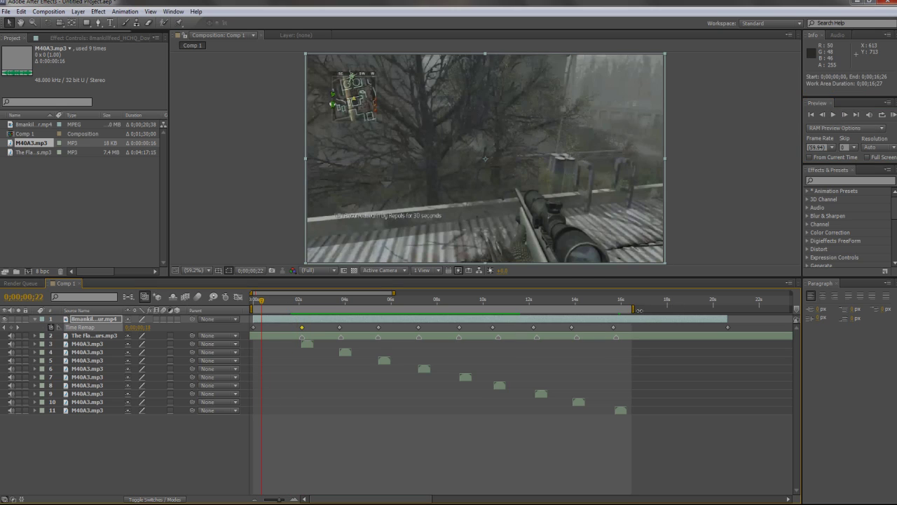
Extend the work area to 20s, apply Magic Bullet Looks to the clip, and open LooksBuilder
{"action": "left_click_drag", "start_coordinate": [639, 311], "coordinate": [730, 312]}
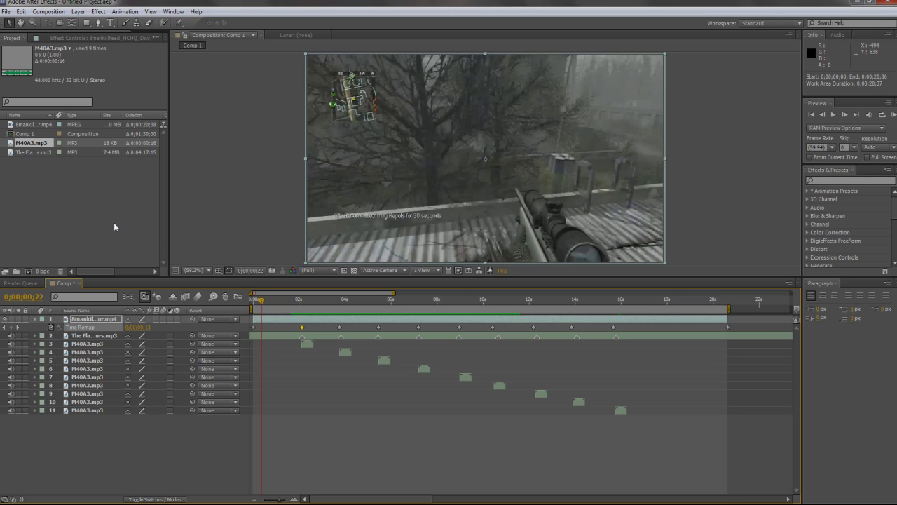
{"action": "key", "text": "Return"}
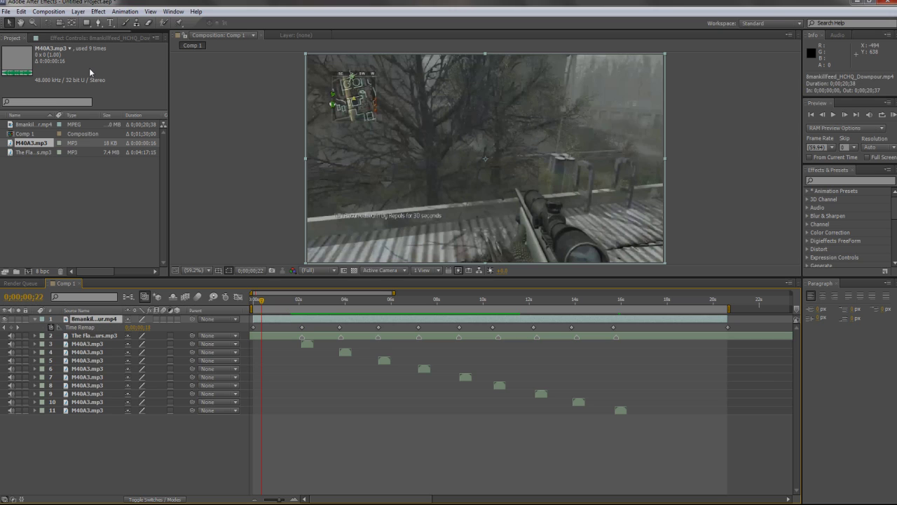
{"action": "left_click", "coordinate": [98, 12]}
{"action": "mouse_move", "coordinate": [192, 168]}
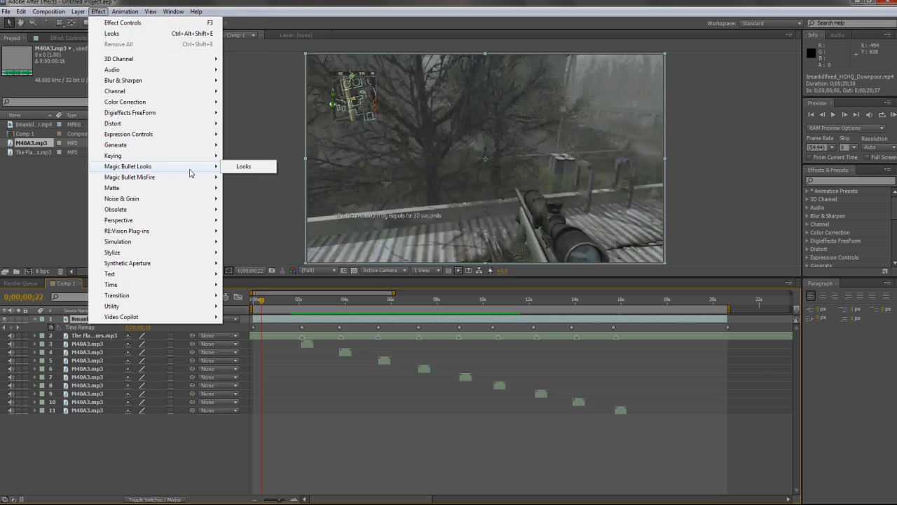
{"action": "left_click", "coordinate": [236, 166]}
{"action": "left_click", "coordinate": [31, 80]}
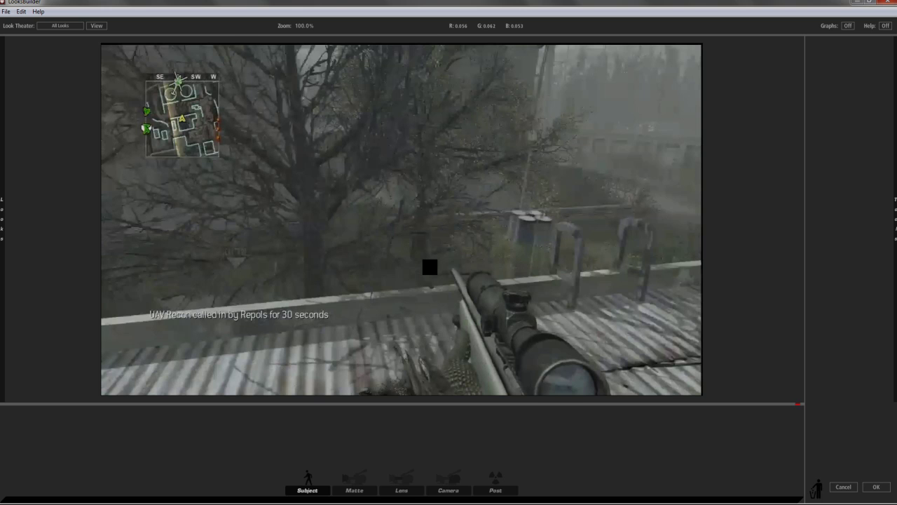
Try the Off Camera Flare and Beast CC Magic Bullet looks on the clip
{"action": "mouse_move", "coordinate": [2, 219]}
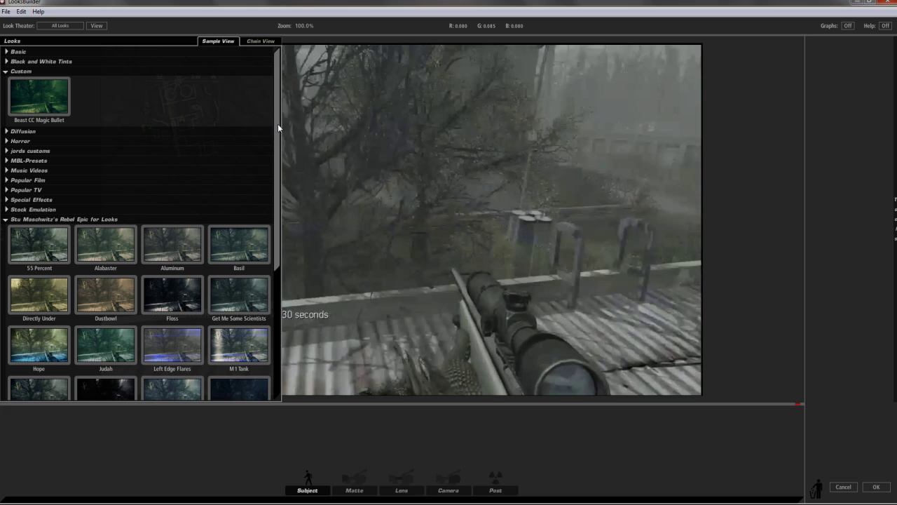
{"action": "left_click_drag", "start_coordinate": [278, 124], "coordinate": [279, 247]}
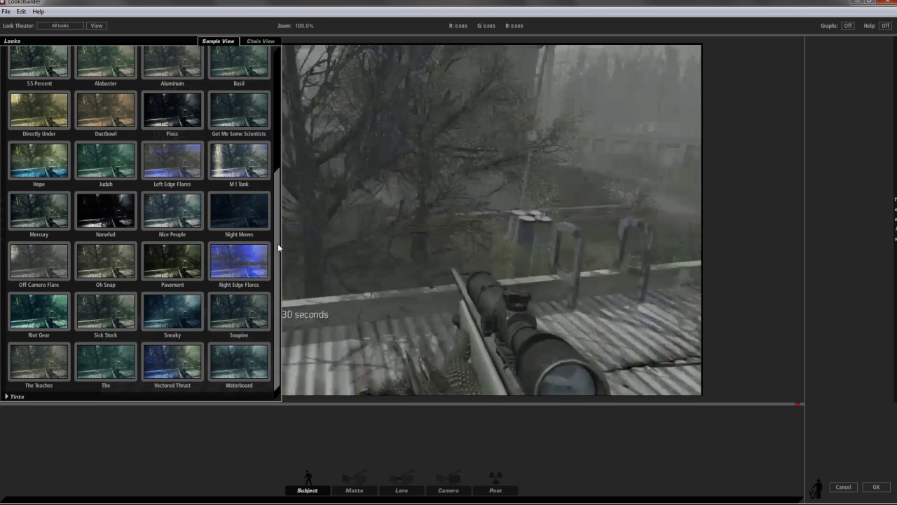
{"action": "left_click", "coordinate": [40, 268]}
{"action": "scroll", "coordinate": [60, 166], "scroll_direction": "up", "scroll_amount": 5}
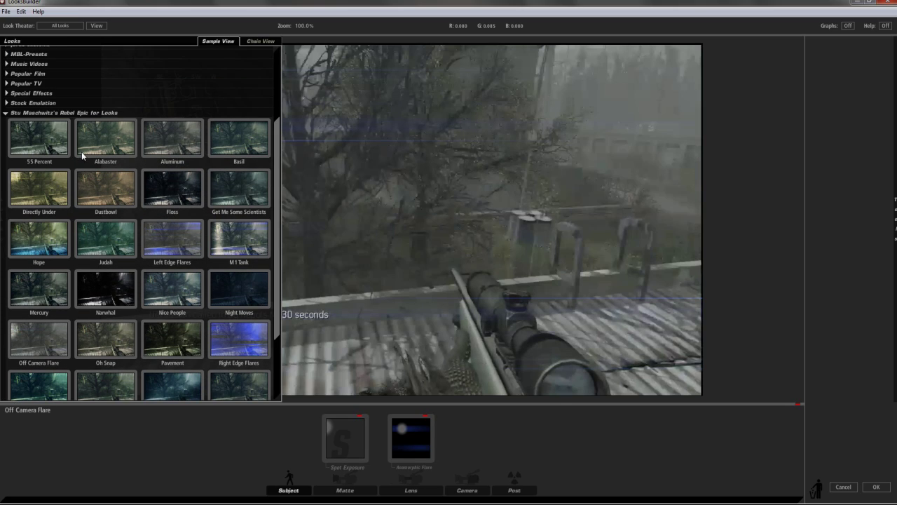
{"action": "left_click", "coordinate": [6, 112]}
{"action": "left_click", "coordinate": [25, 101]}
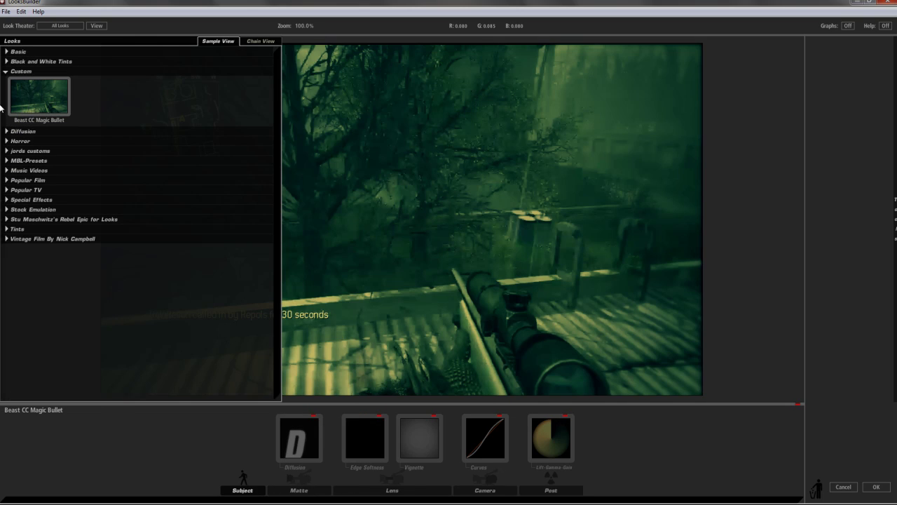
Apply the Hope look from Stu Maschwitz's Rebel Epic and accept it
{"action": "left_click", "coordinate": [6, 71]}
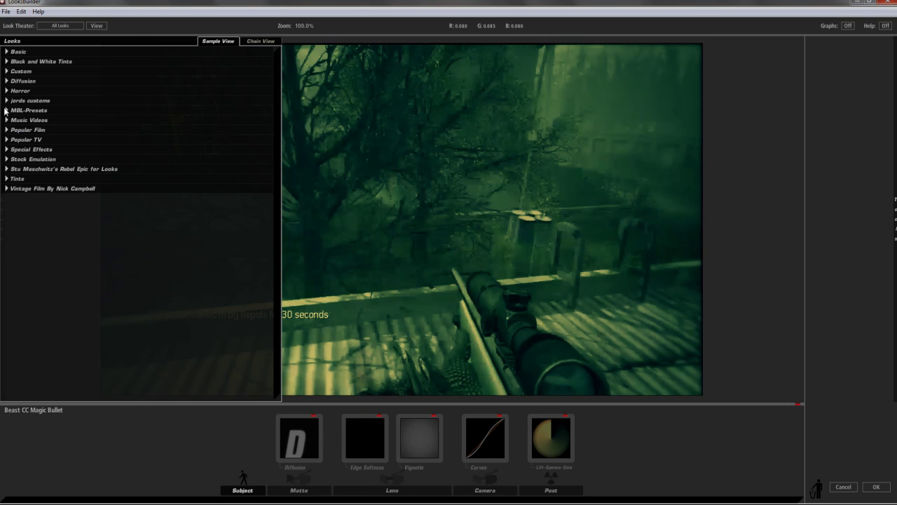
{"action": "left_click", "coordinate": [7, 169]}
{"action": "scroll", "coordinate": [134, 231], "scroll_direction": "down", "scroll_amount": 2}
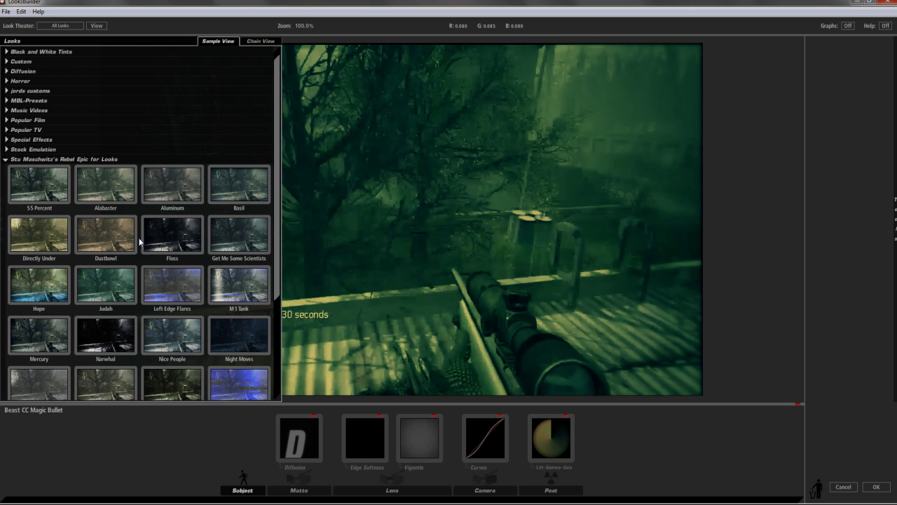
{"action": "left_click", "coordinate": [59, 282]}
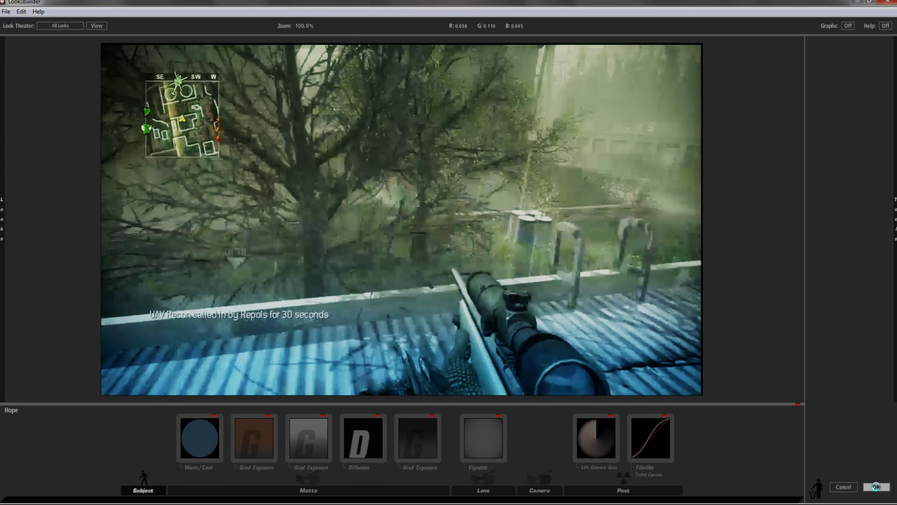
{"action": "left_click", "coordinate": [877, 487]}
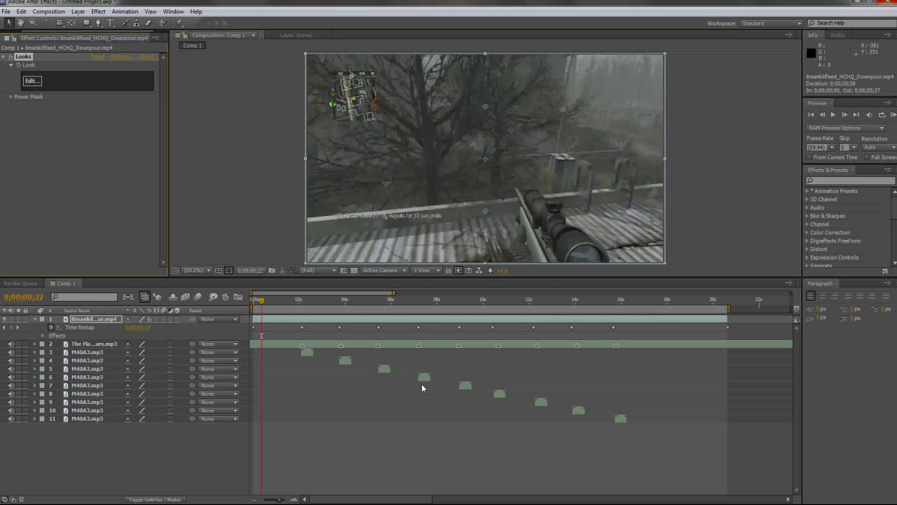
Move the current time to 0;00;07;47 on a kill shot and reopen LooksBuilder for the clip
{"action": "left_click", "coordinate": [372, 307]}
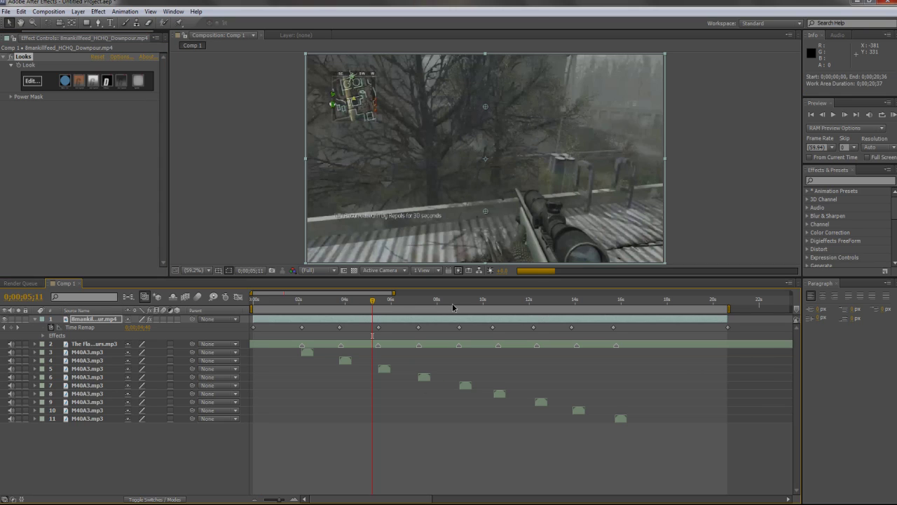
{"action": "left_click_drag", "start_coordinate": [374, 306], "coordinate": [366, 304]}
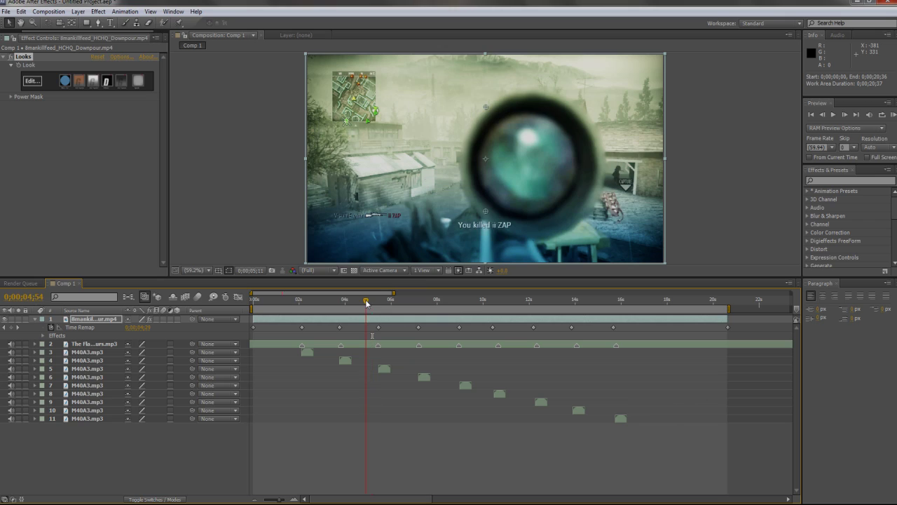
{"action": "left_click", "coordinate": [433, 301]}
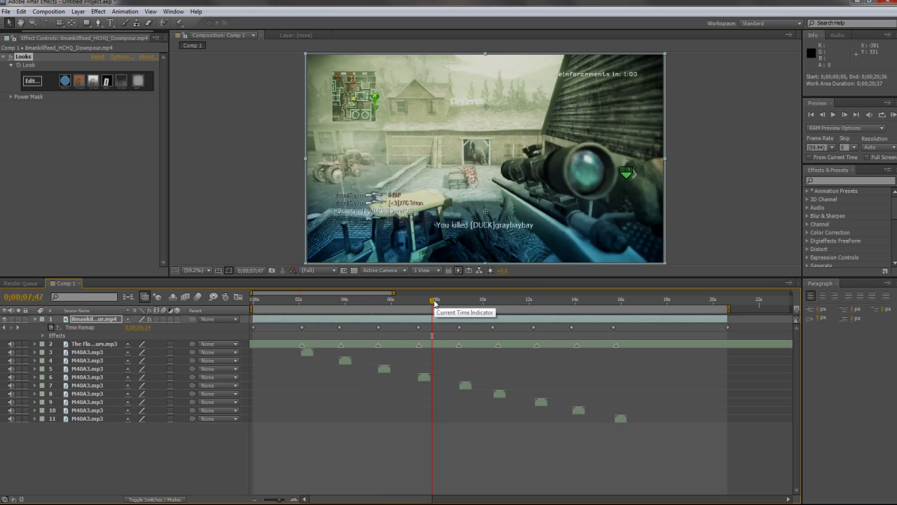
{"action": "left_click", "coordinate": [32, 82]}
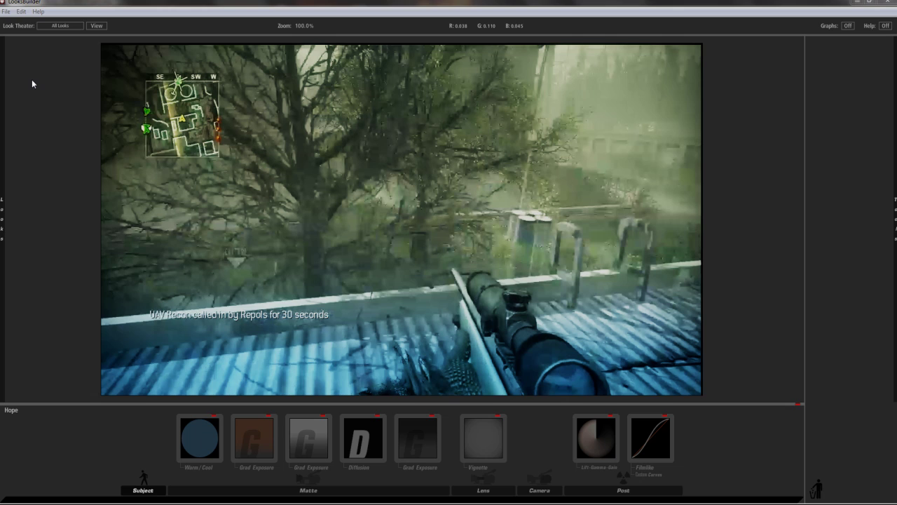
Try the Mercury, Left Edge Flares and Judah looks on the clip
{"action": "mouse_move", "coordinate": [6, 211]}
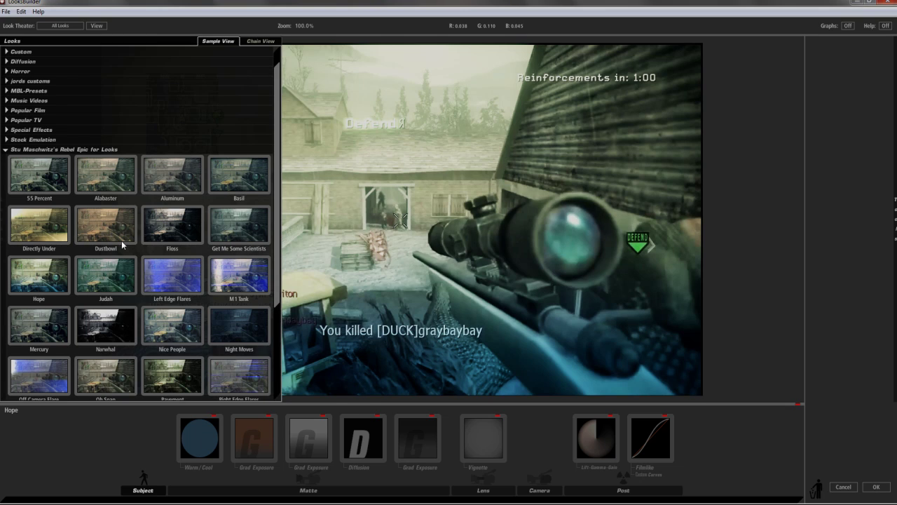
{"action": "scroll", "coordinate": [122, 244], "scroll_direction": "down", "scroll_amount": 3}
{"action": "left_click", "coordinate": [35, 304]}
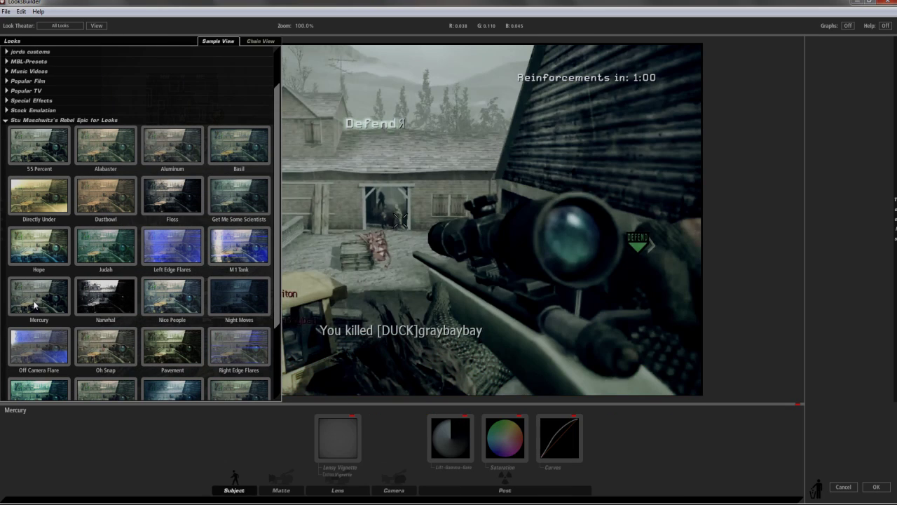
{"action": "left_click", "coordinate": [186, 248]}
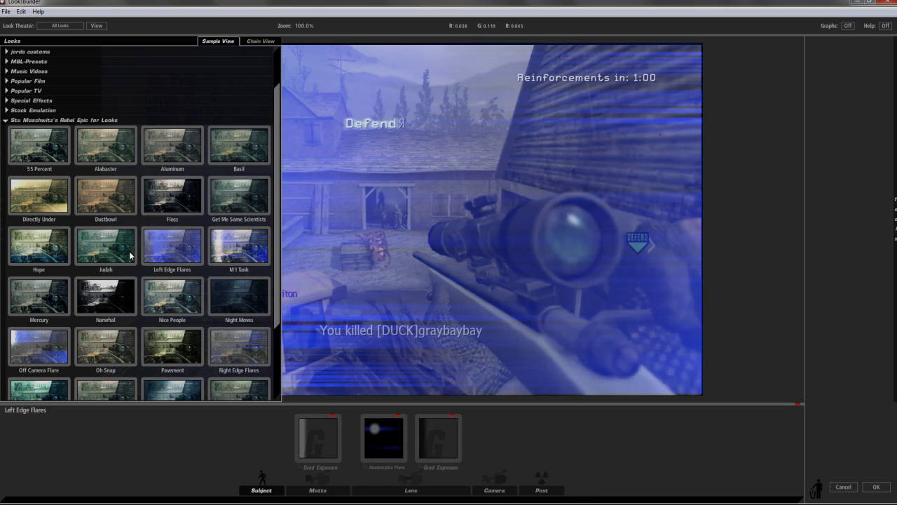
{"action": "left_click", "coordinate": [130, 256]}
Try The Teaches and The, then apply Get Me Some Scientists and accept it
{"action": "scroll", "coordinate": [136, 254], "scroll_direction": "down", "scroll_amount": 5}
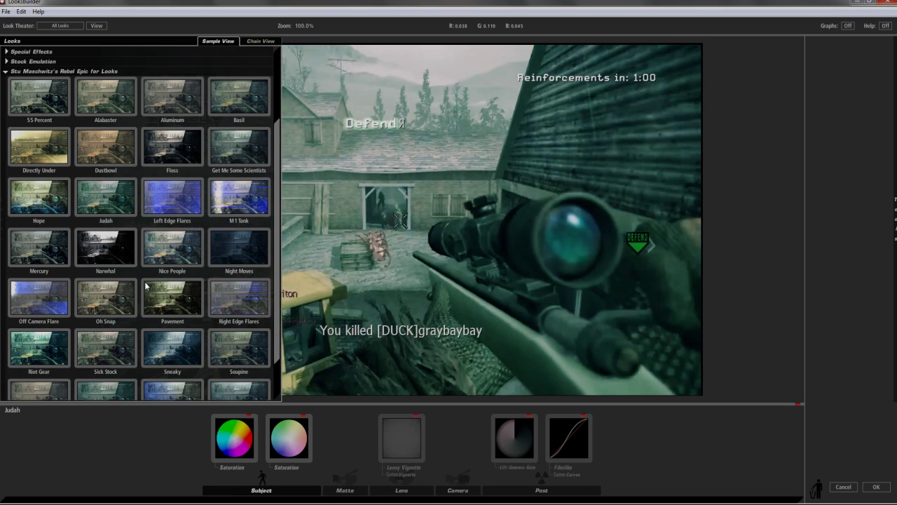
{"action": "scroll", "coordinate": [106, 333], "scroll_direction": "down", "scroll_amount": 2}
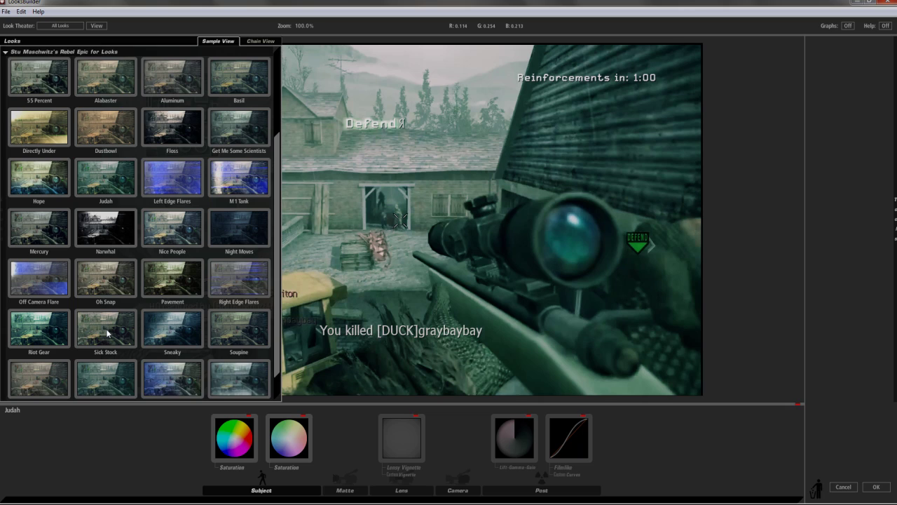
{"action": "scroll", "coordinate": [106, 333], "scroll_direction": "down", "scroll_amount": 2}
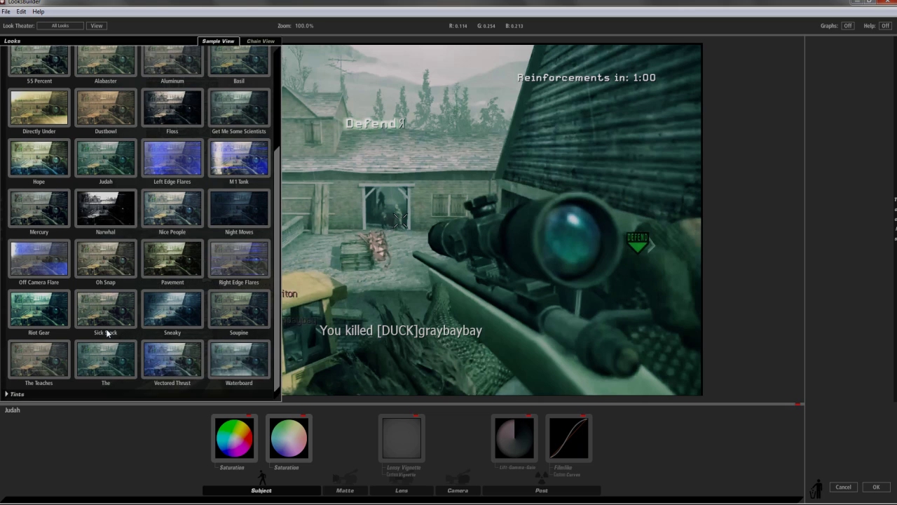
{"action": "left_click", "coordinate": [42, 363]}
{"action": "left_click", "coordinate": [110, 367]}
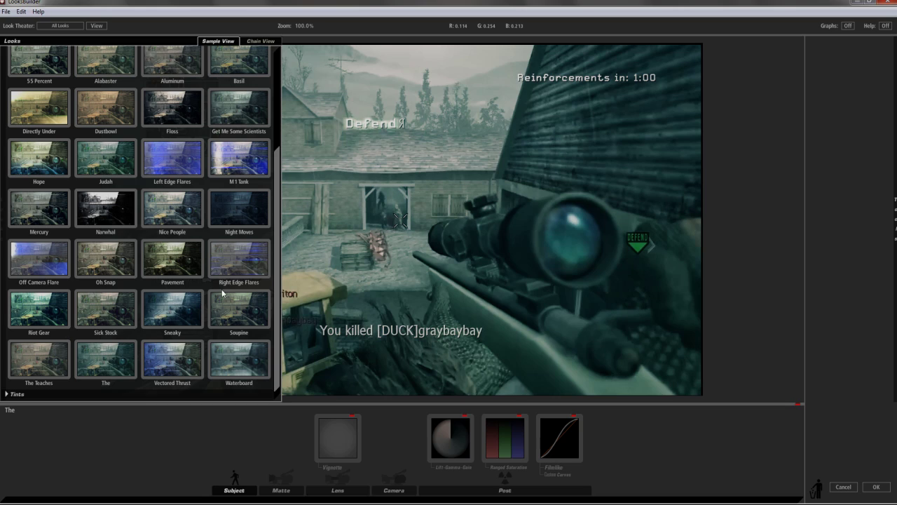
{"action": "scroll", "coordinate": [223, 354], "scroll_direction": "down", "scroll_amount": 1}
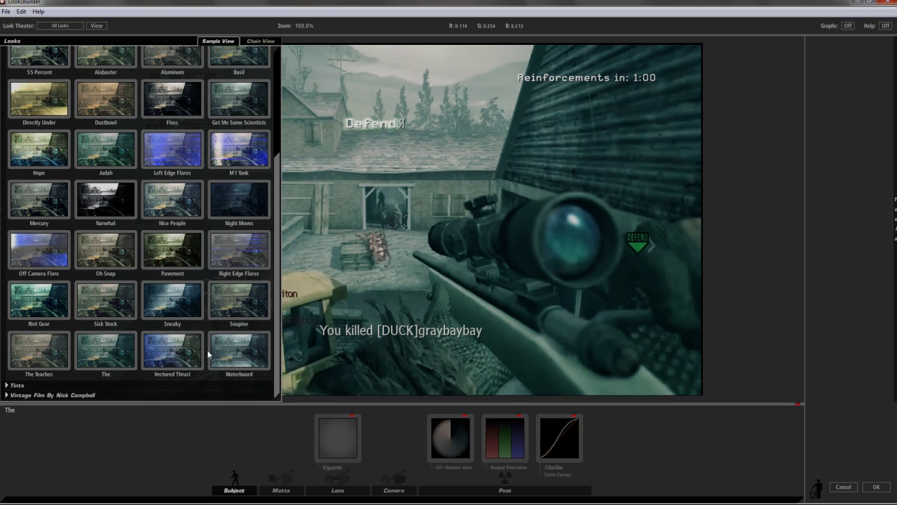
{"action": "scroll", "coordinate": [207, 354], "scroll_direction": "up", "scroll_amount": 2}
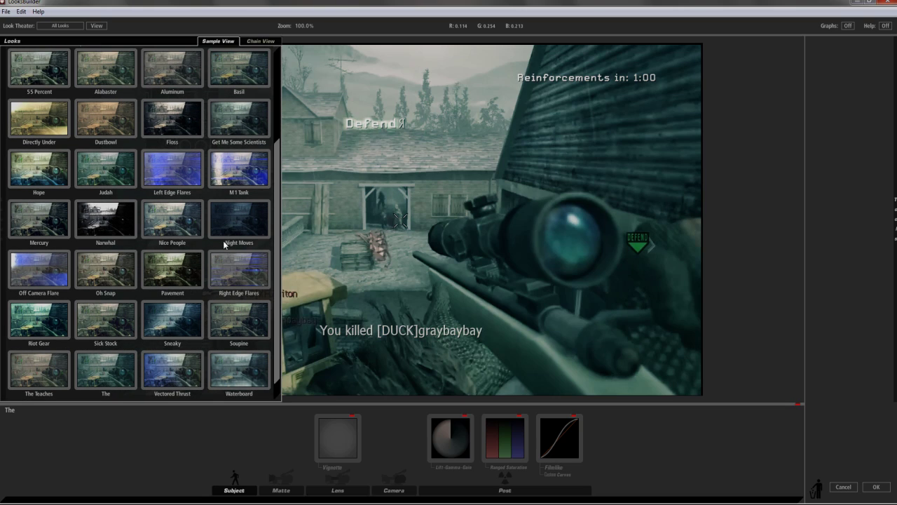
{"action": "scroll", "coordinate": [182, 228], "scroll_direction": "up", "scroll_amount": 3}
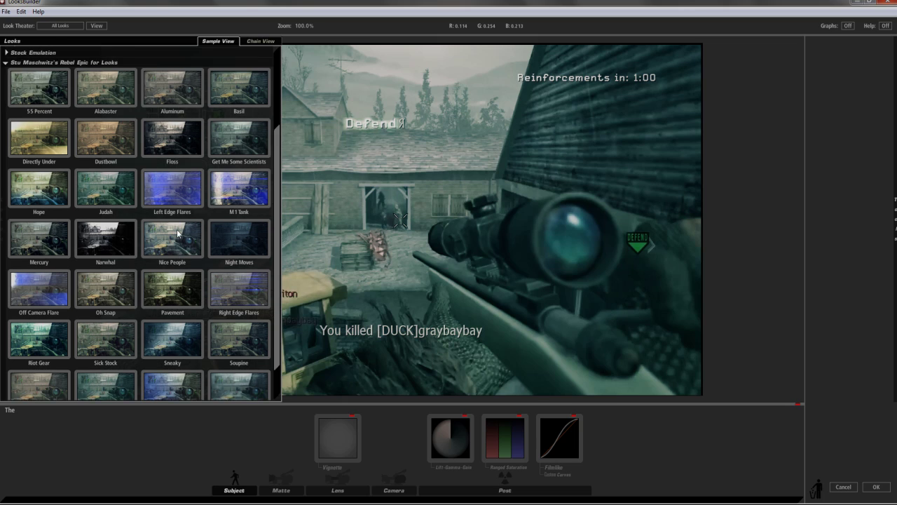
{"action": "left_click", "coordinate": [255, 155]}
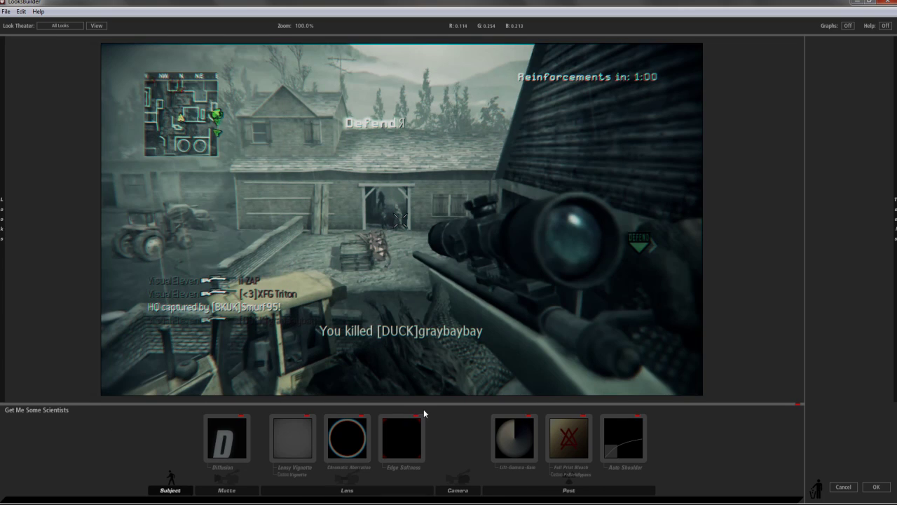
{"action": "left_click", "coordinate": [877, 487]}
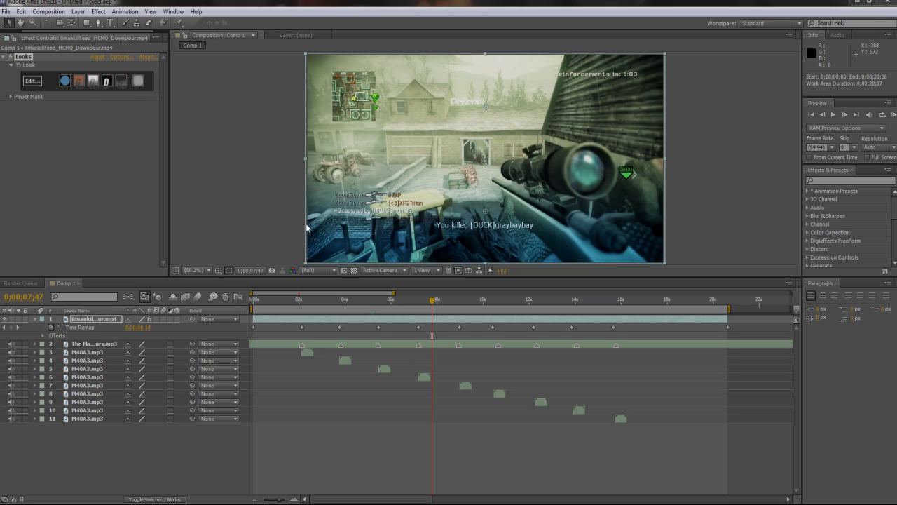